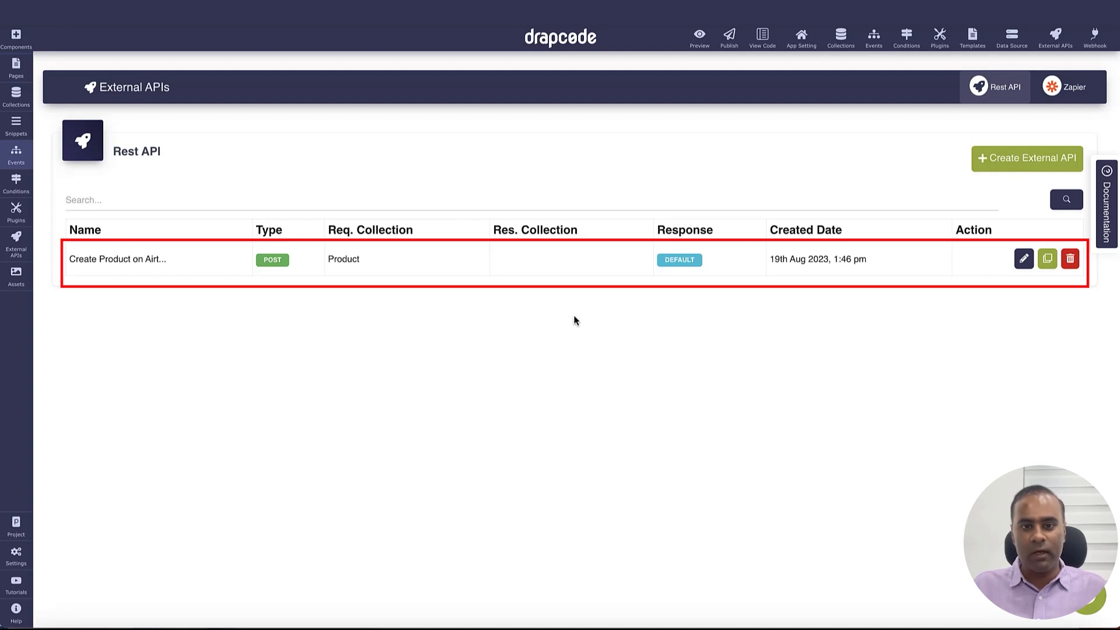
Open the Create Product on Airtable request and review its URL, headers and Name/Date/Protein JSON body
{"action": "left_click", "coordinate": [1024, 259]}
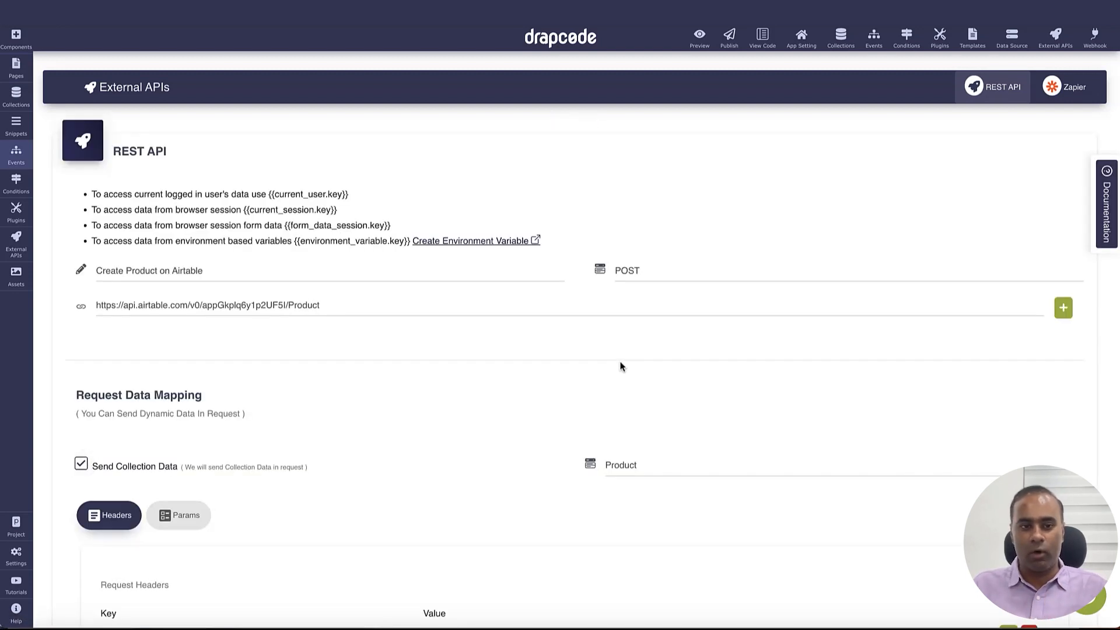
{"action": "scroll", "coordinate": [617, 354], "scroll_direction": "down", "scroll_amount": 1}
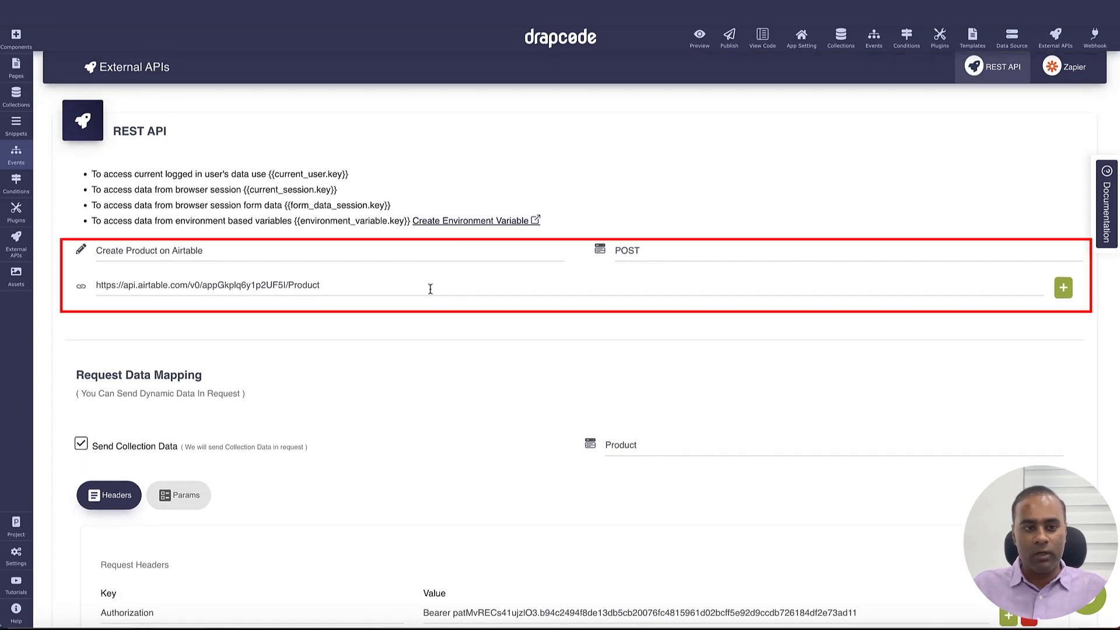
{"action": "scroll", "coordinate": [430, 289], "scroll_direction": "down", "scroll_amount": 3}
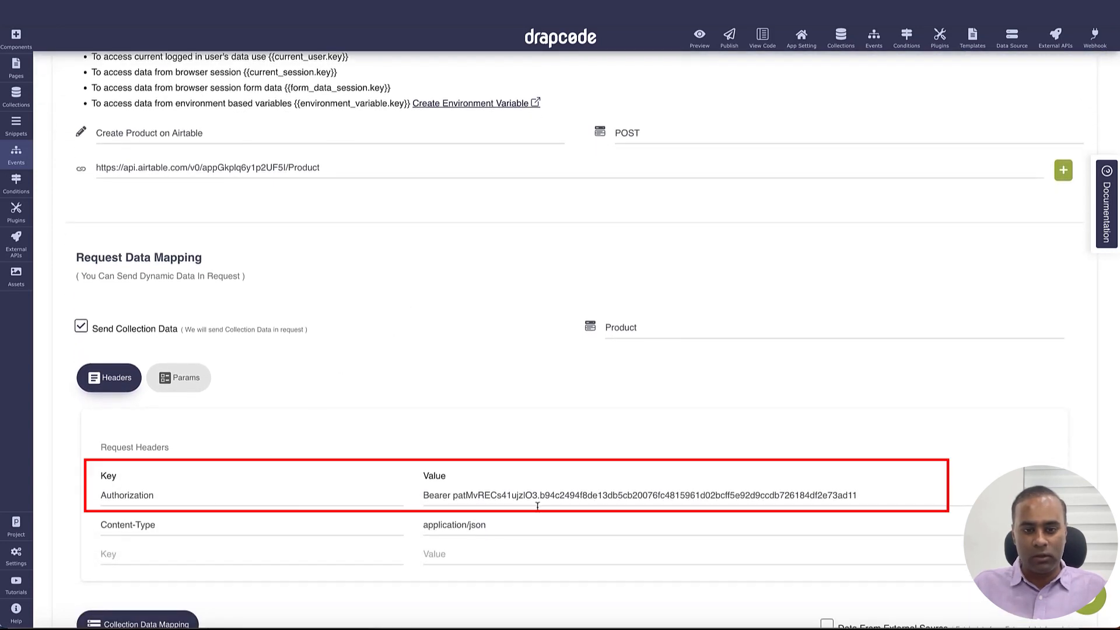
{"action": "scroll", "coordinate": [544, 493], "scroll_direction": "down", "scroll_amount": 10}
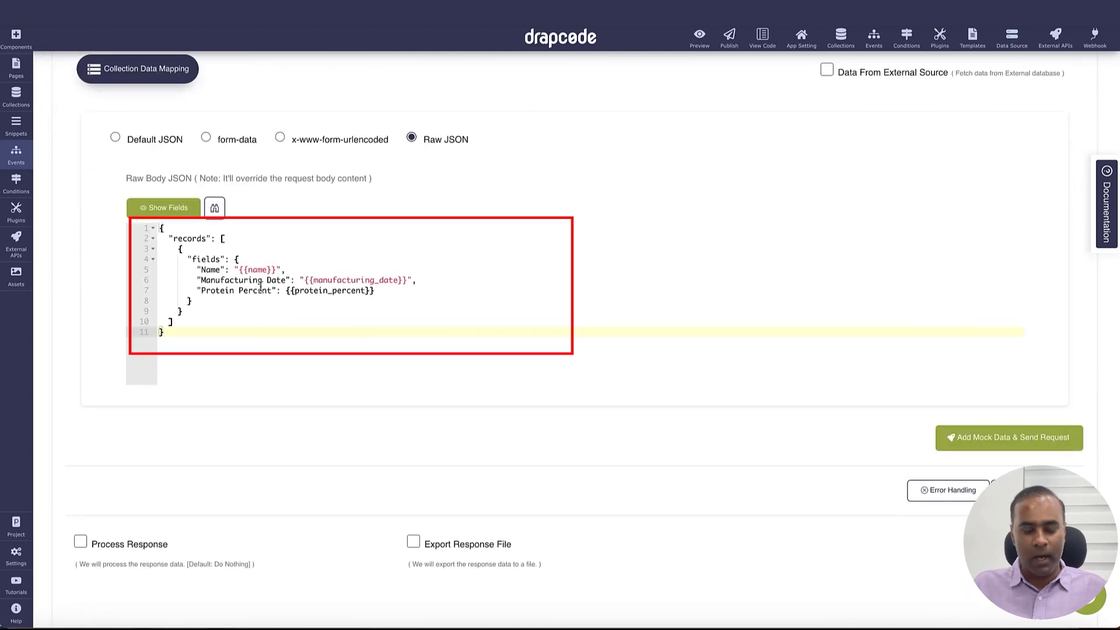
{"action": "left_click", "coordinate": [552, 251]}
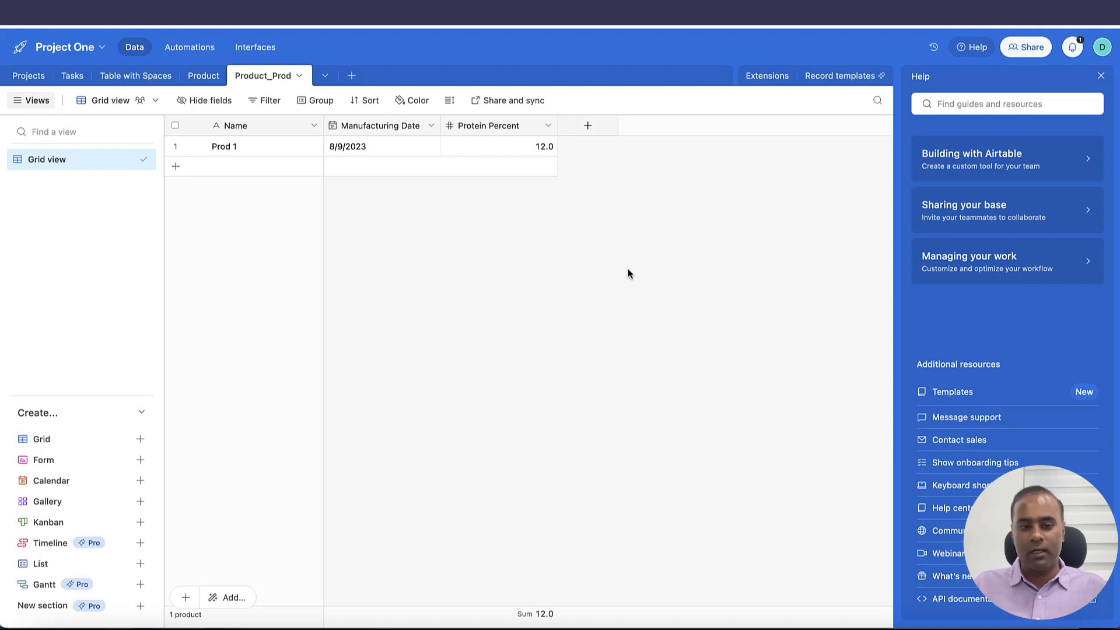
Switch Airtable to the Product table and view its List records API documentation
{"action": "left_click", "coordinate": [202, 77]}
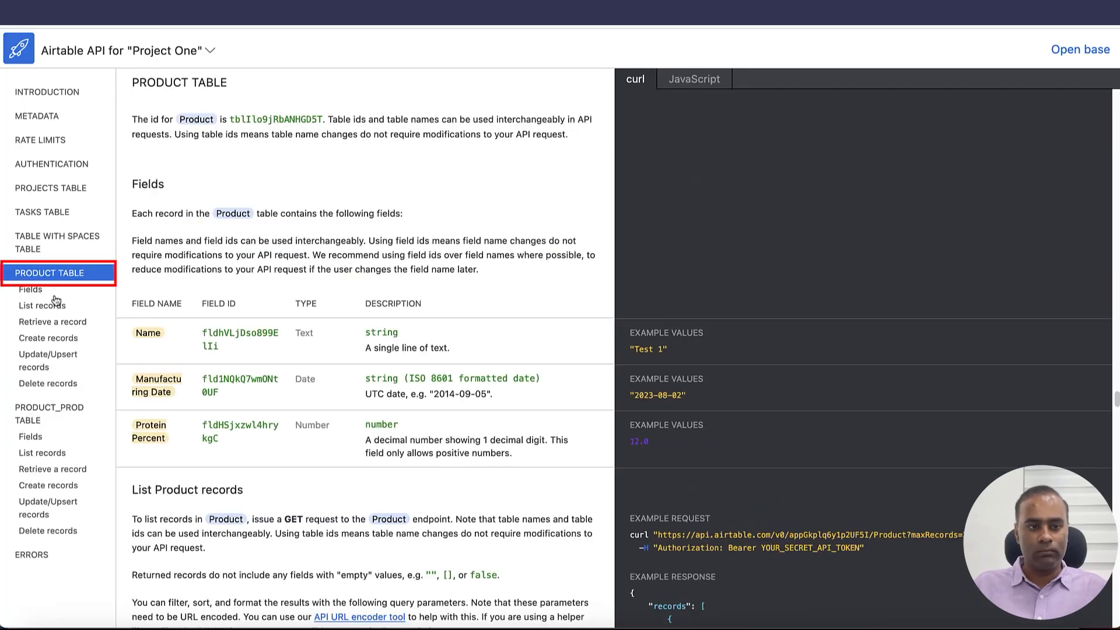
{"action": "left_click", "coordinate": [55, 301]}
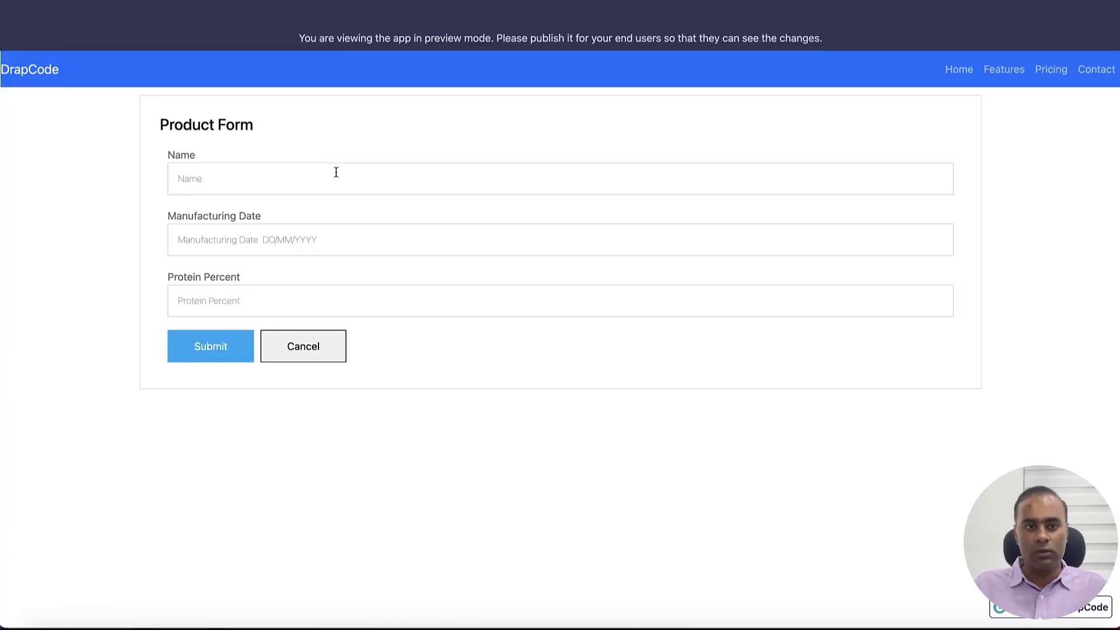
{"action": "left_click", "coordinate": [335, 170]}
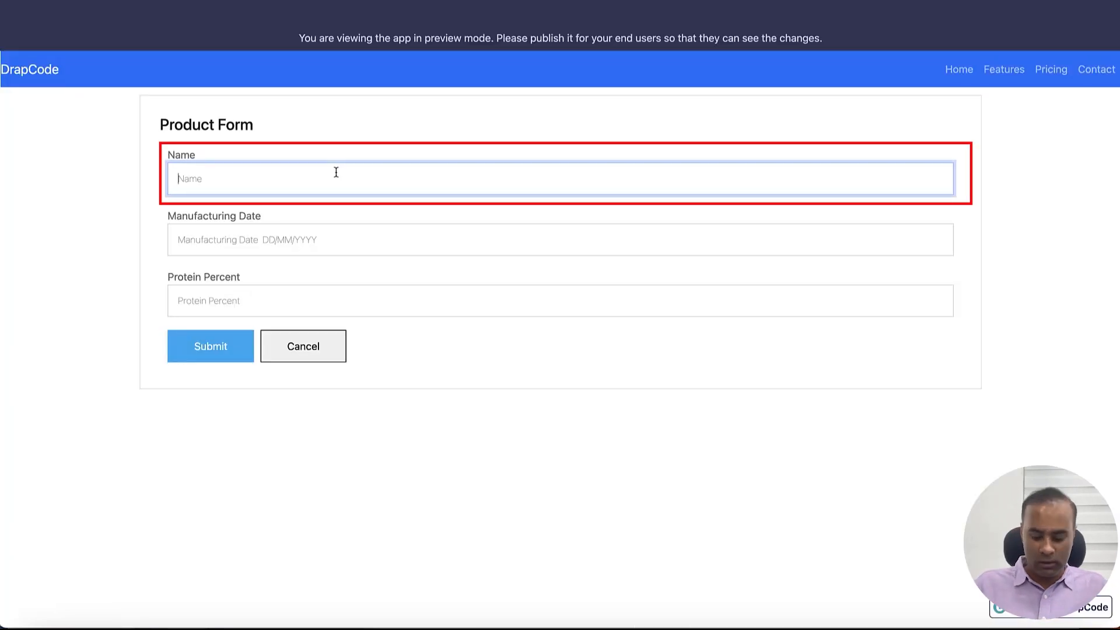
Submit product Pr1, dated 17 Aug 2023 with 12 protein percent, and check it in Airtable
{"action": "type", "text": "Pr"}
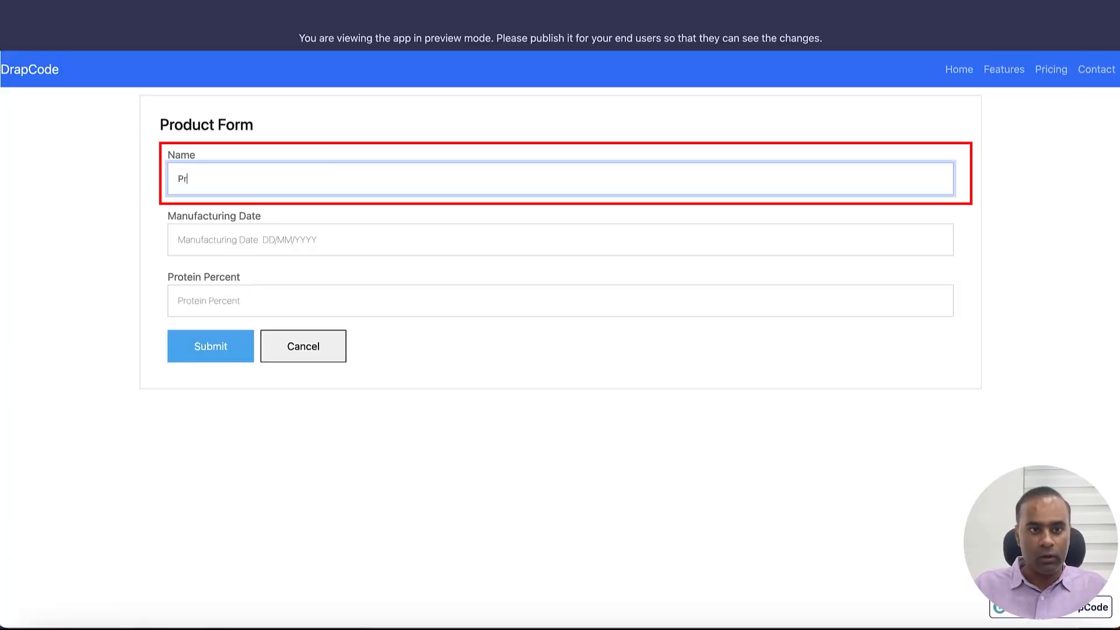
{"action": "type", "text": "1"}
{"action": "left_click", "coordinate": [325, 239]}
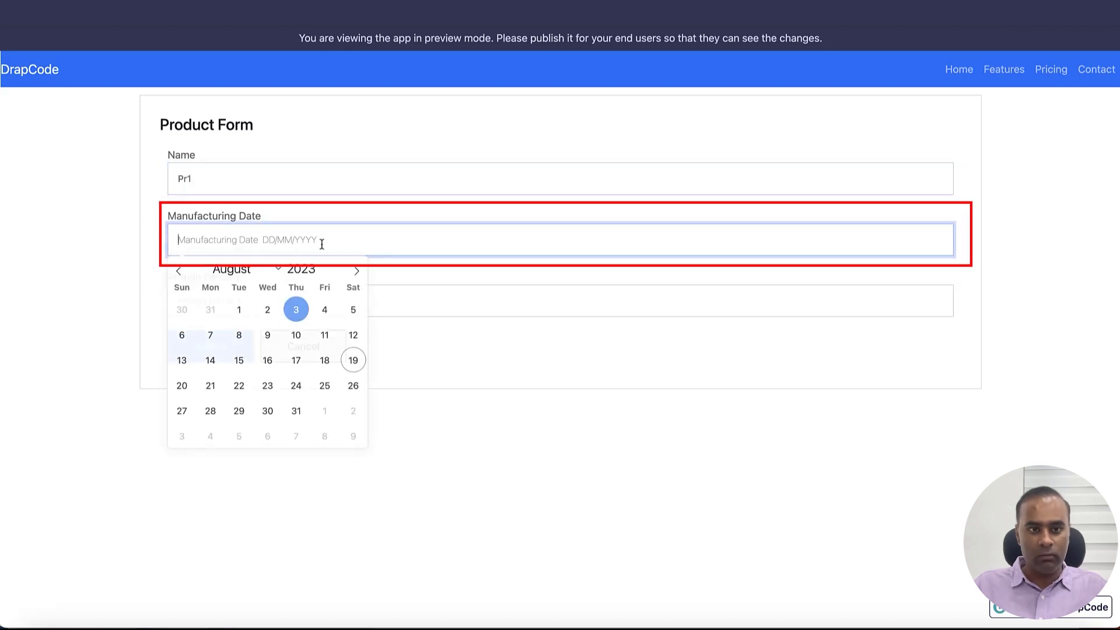
{"action": "left_click", "coordinate": [302, 358]}
{"action": "left_click", "coordinate": [180, 309]}
{"action": "type", "text": "12"}
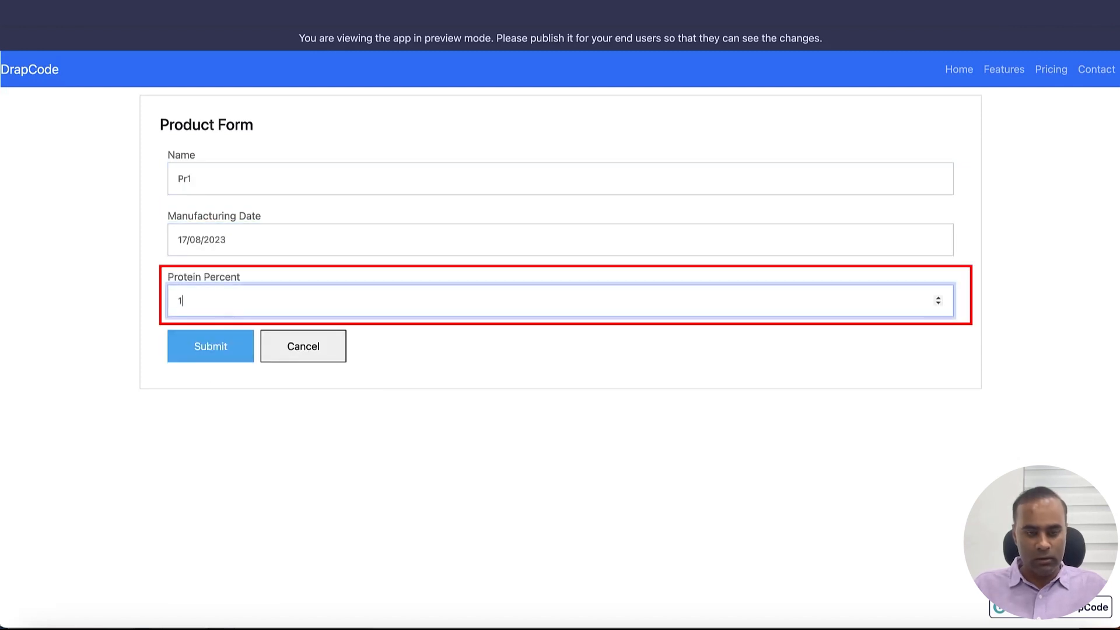
{"action": "left_click", "coordinate": [215, 356]}
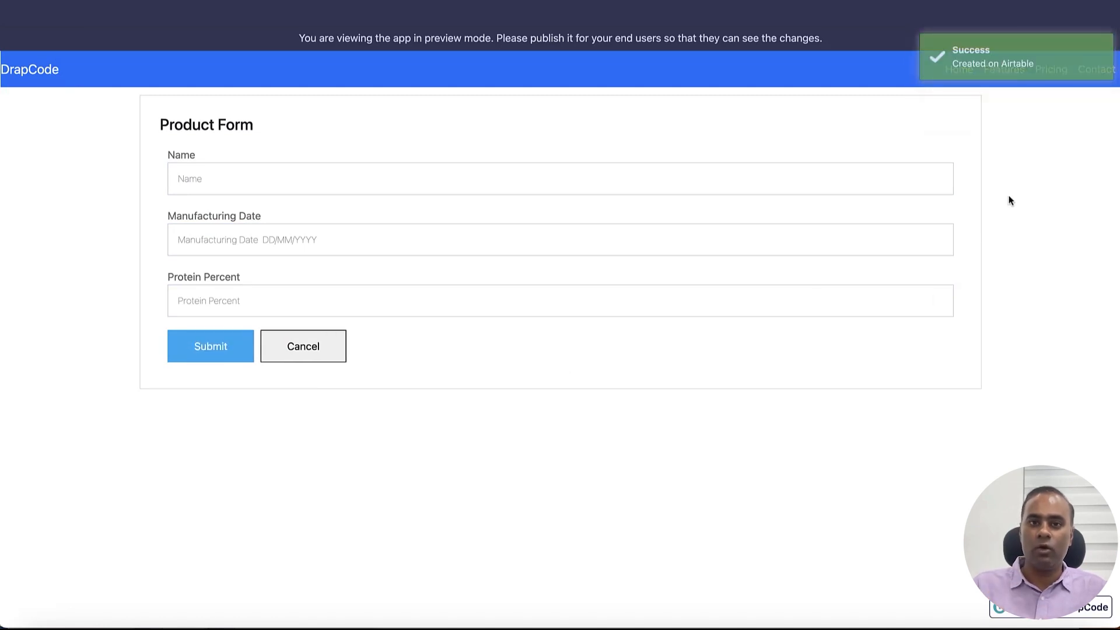
{"action": "key", "text": "ctrl+Tab"}
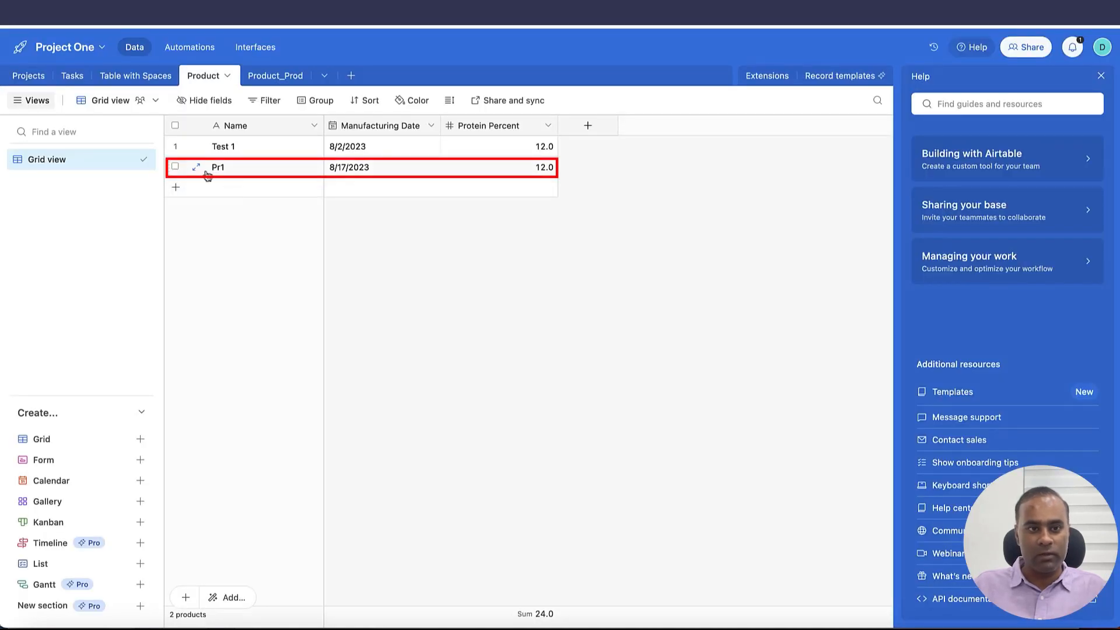
{"action": "key", "text": "ctrl+Tab"}
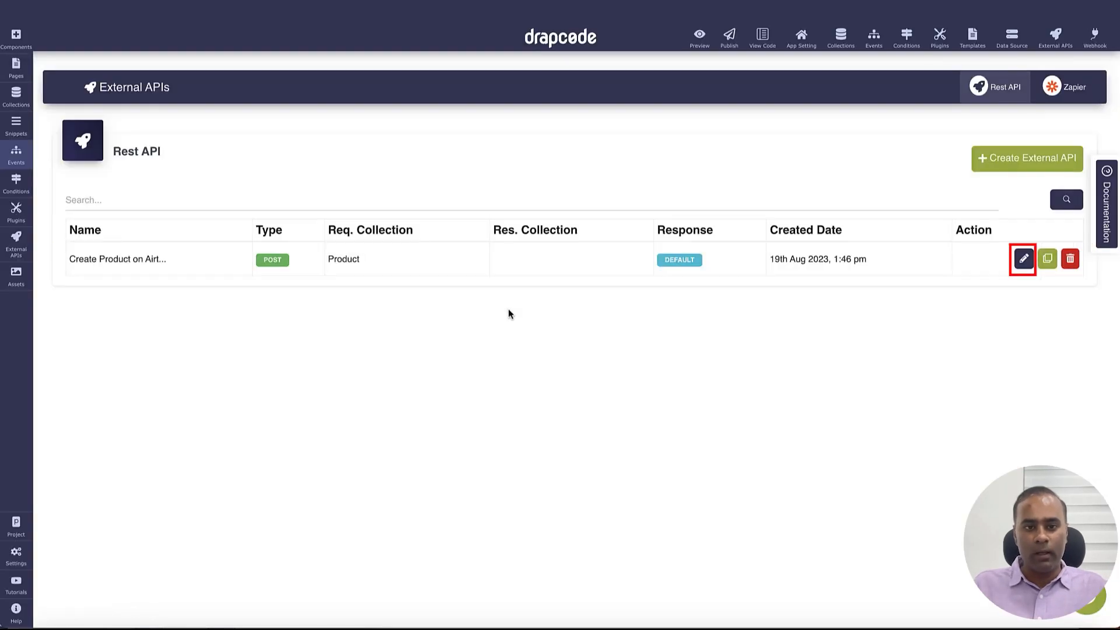
Reopen the Airtable request and inspect the Product table in its URL and the Authorization token
{"action": "left_click", "coordinate": [1024, 258]}
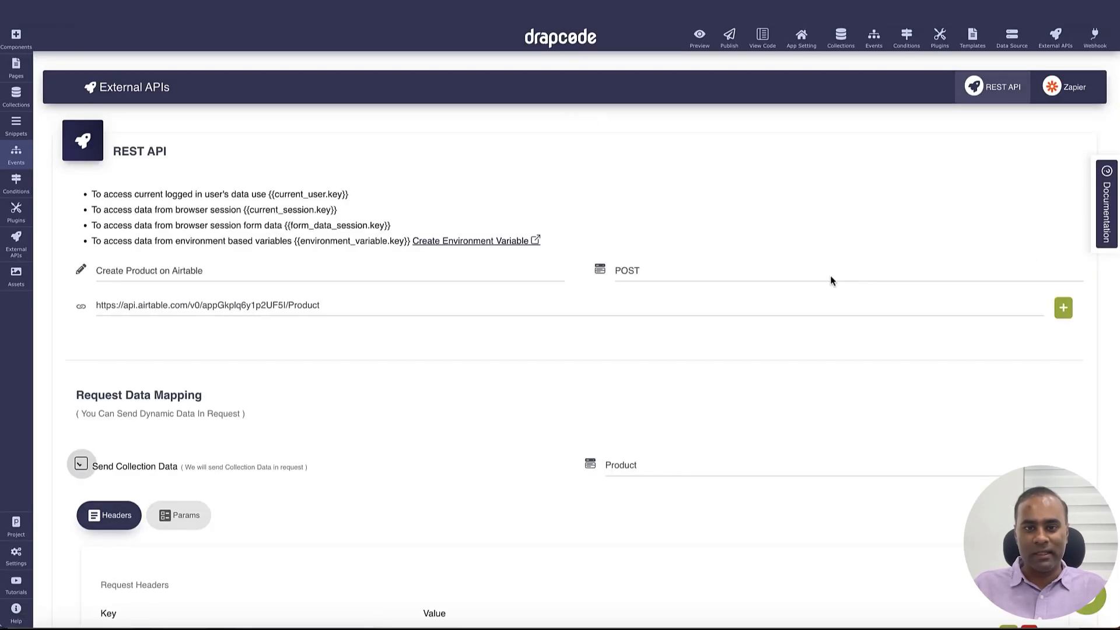
{"action": "scroll", "coordinate": [333, 239], "scroll_direction": "down", "scroll_amount": 2}
{"action": "double_click", "coordinate": [312, 237]}
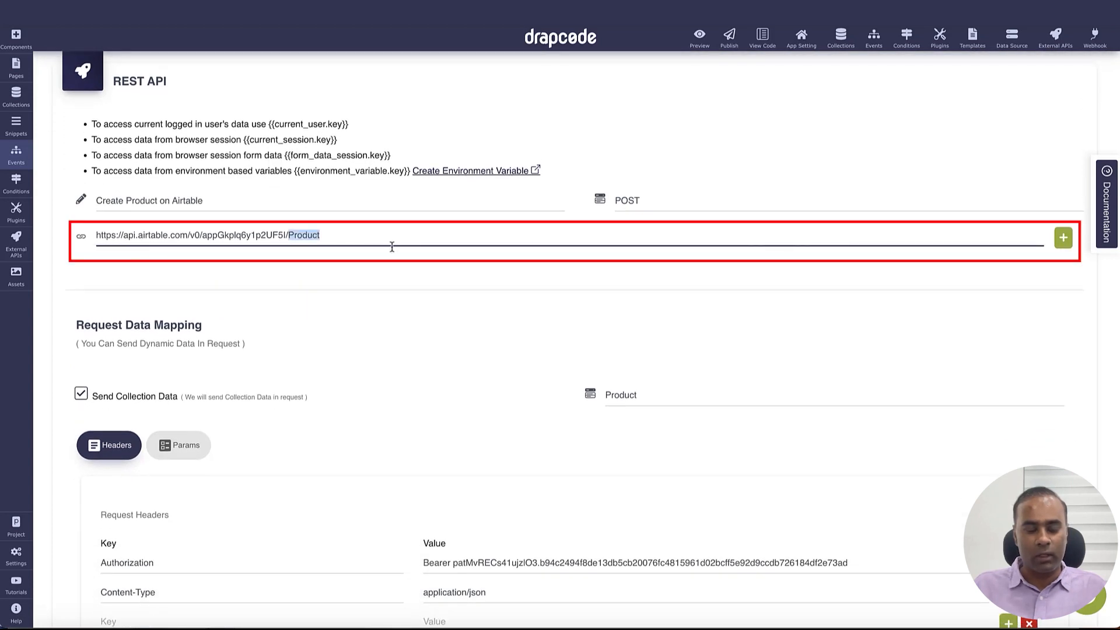
{"action": "left_click", "coordinate": [217, 235]}
{"action": "key", "text": "ctrl+a"}
{"action": "scroll", "coordinate": [518, 274], "scroll_direction": "down", "scroll_amount": 1}
{"action": "scroll", "coordinate": [518, 274], "scroll_direction": "down", "scroll_amount": 5}
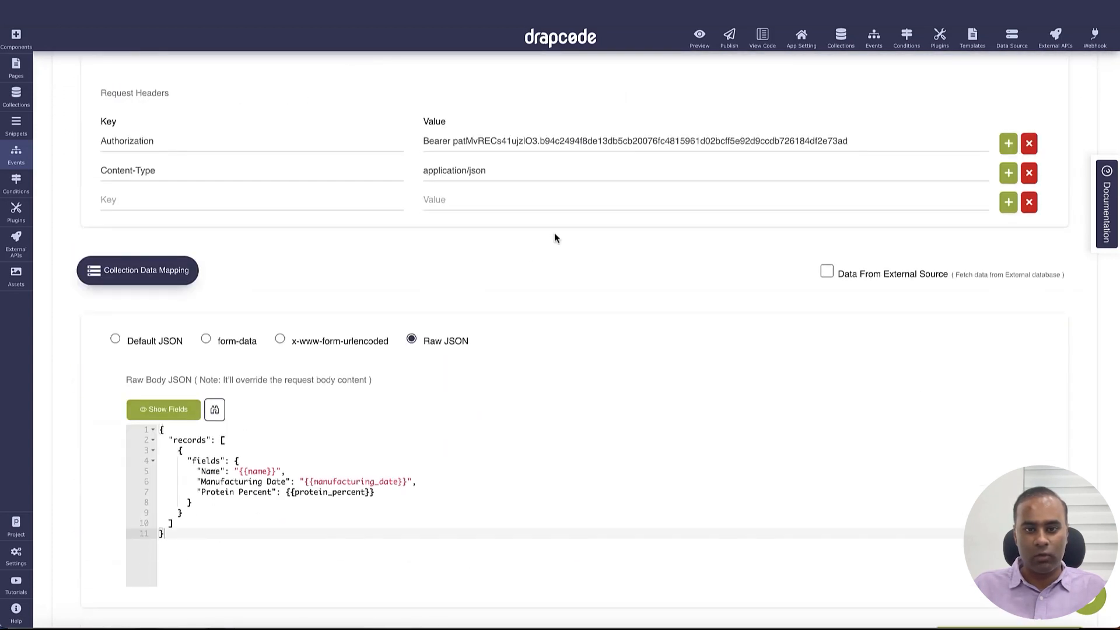
{"action": "double_click", "coordinate": [518, 143]}
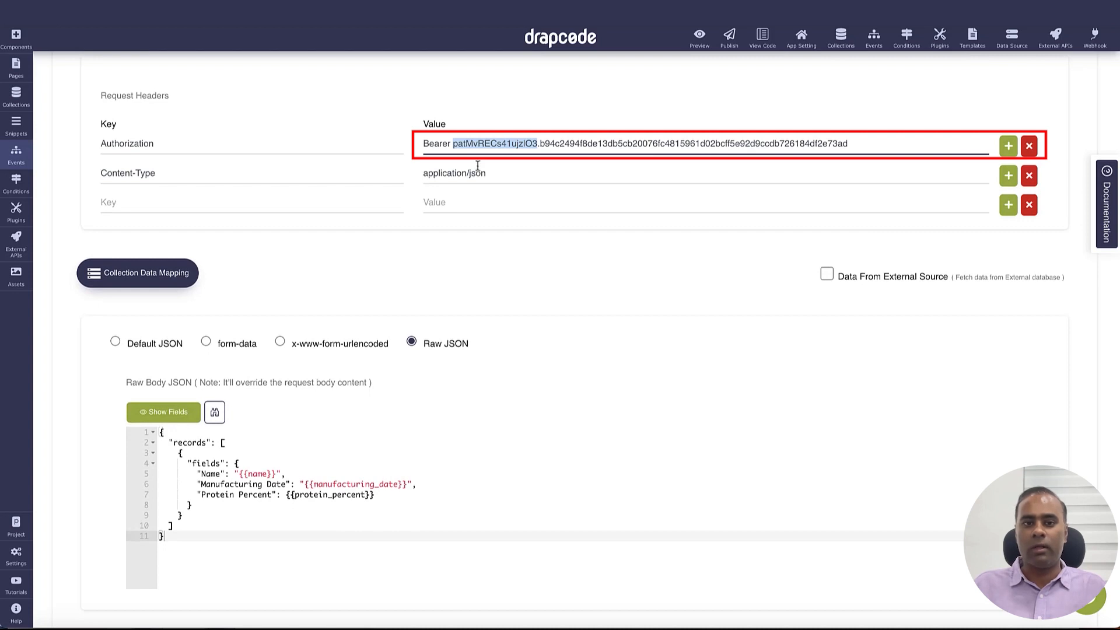
{"action": "left_click", "coordinate": [453, 144]}
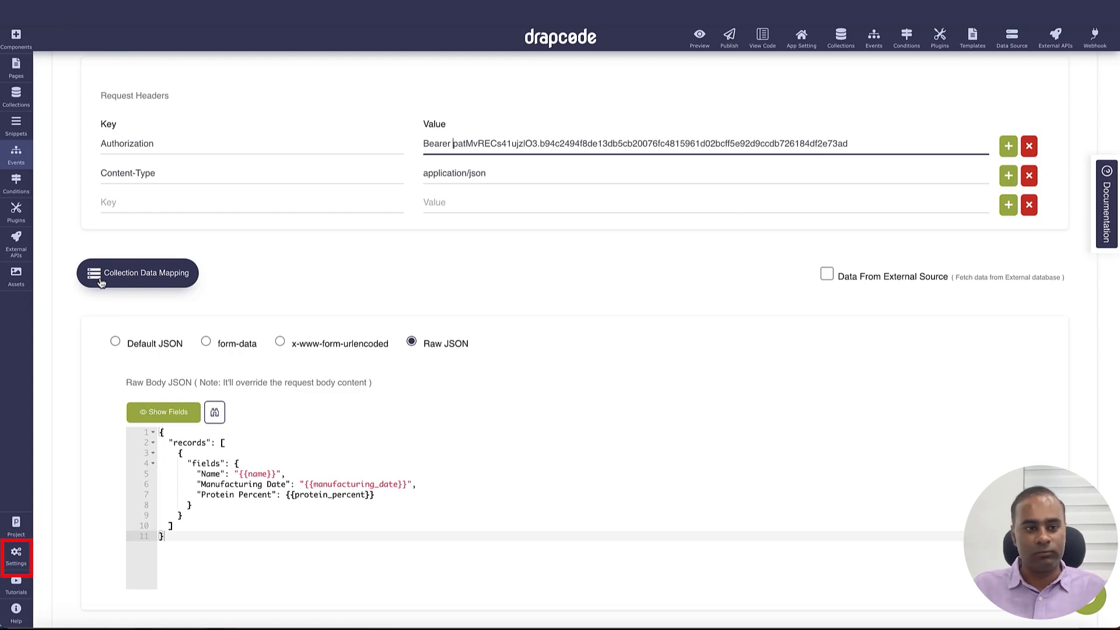
Go to Settings > App Setting to reach the App Constants page
{"action": "mouse_move", "coordinate": [19, 558]}
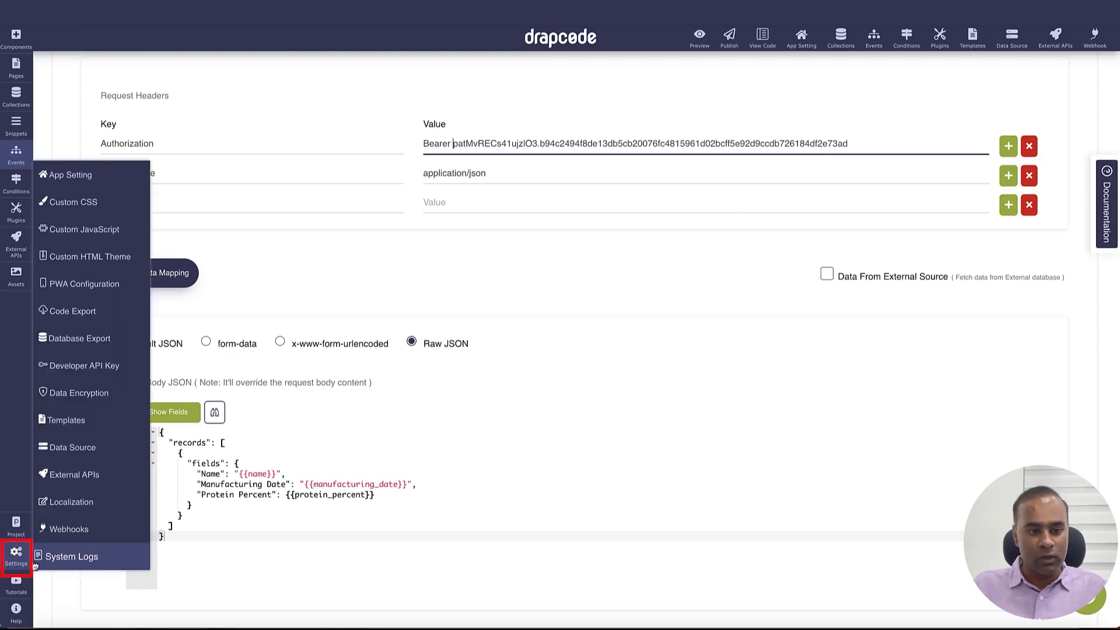
{"action": "left_click", "coordinate": [93, 179]}
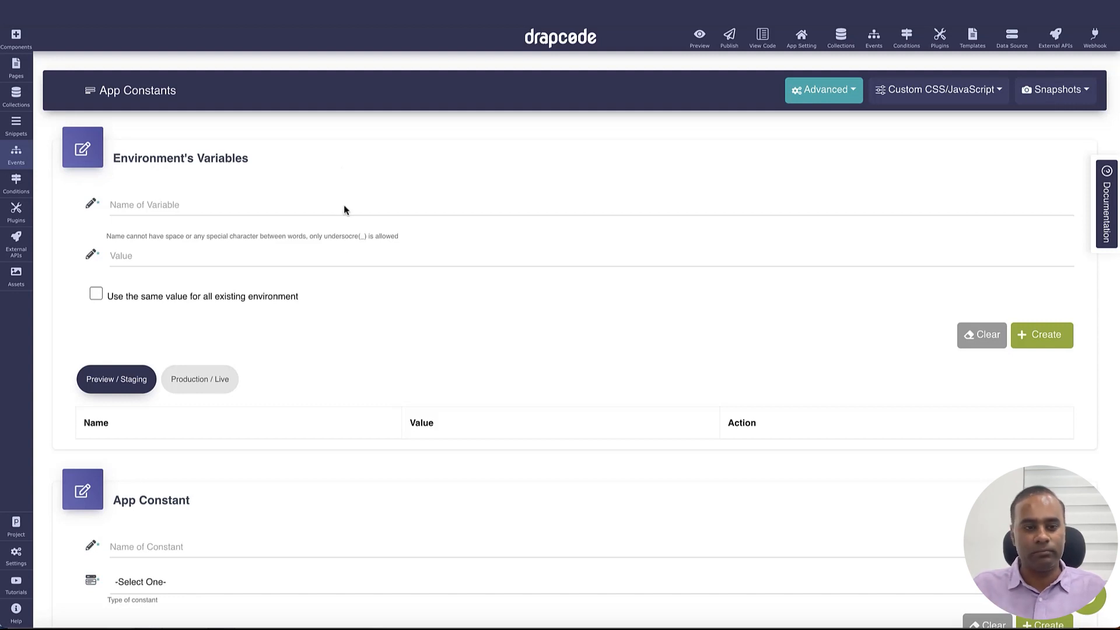
Toggle between the Preview/Staging and Production environment variable views
{"action": "left_click", "coordinate": [210, 380]}
{"action": "left_click", "coordinate": [128, 382]}
{"action": "left_click", "coordinate": [180, 384]}
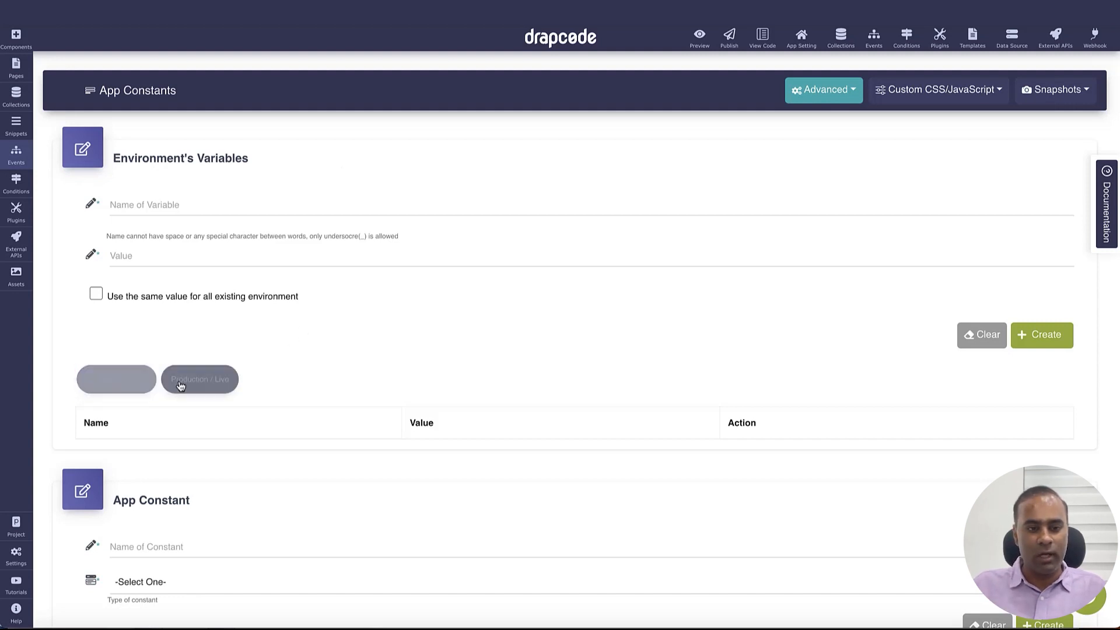
{"action": "left_click", "coordinate": [140, 383]}
{"action": "left_click", "coordinate": [186, 384]}
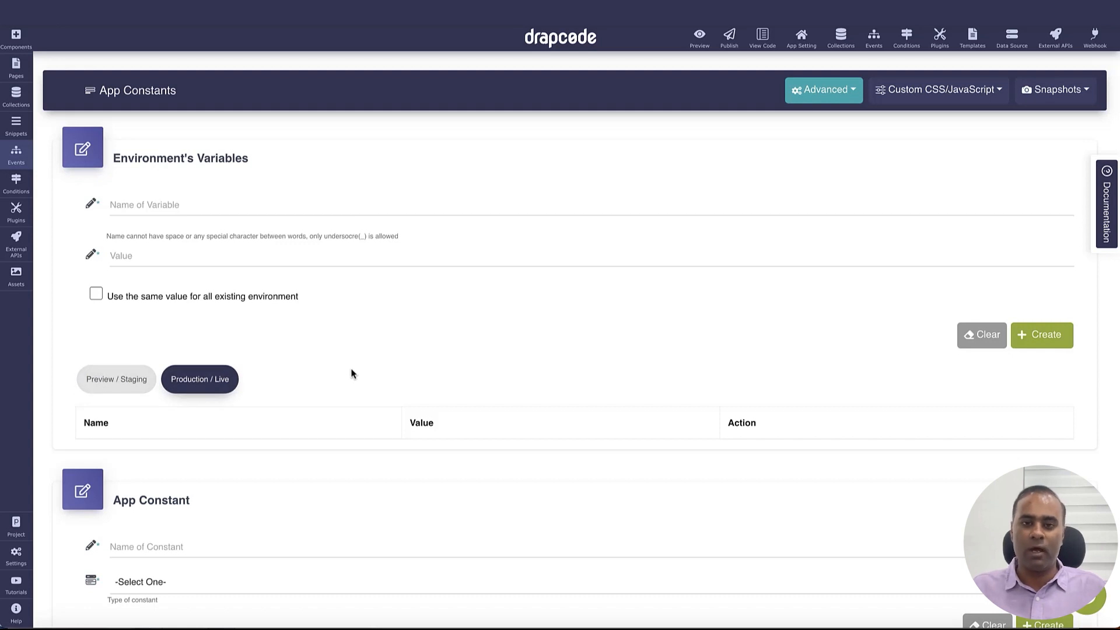
Create Airtable_Access_Token with the pasted access token, using the same value for all environments
{"action": "left_click", "coordinate": [279, 204]}
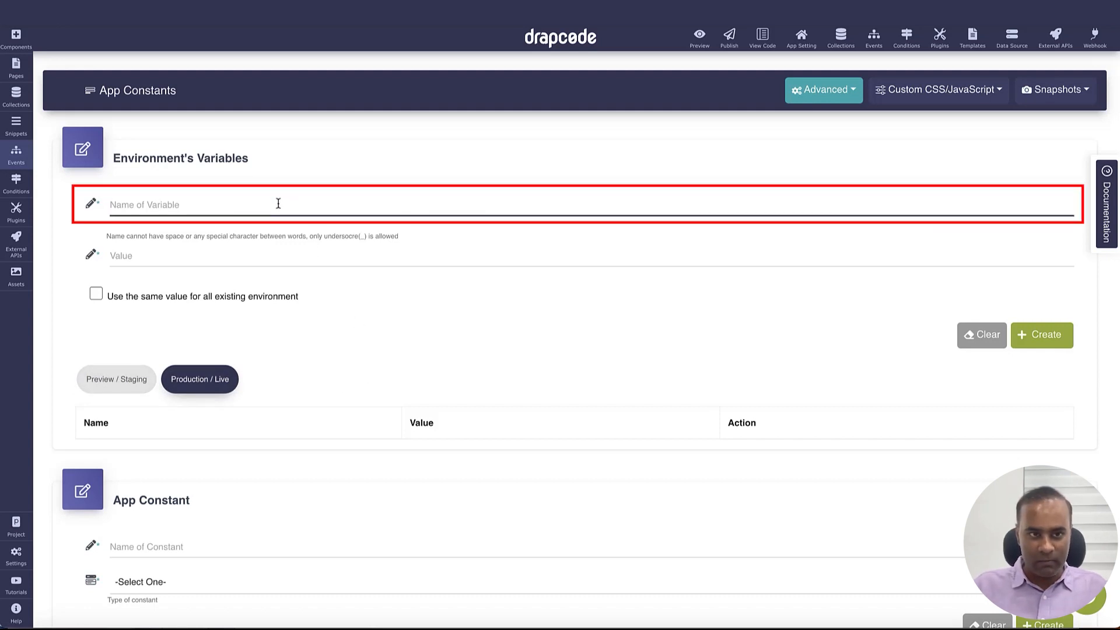
{"action": "type", "text": "Airtable"}
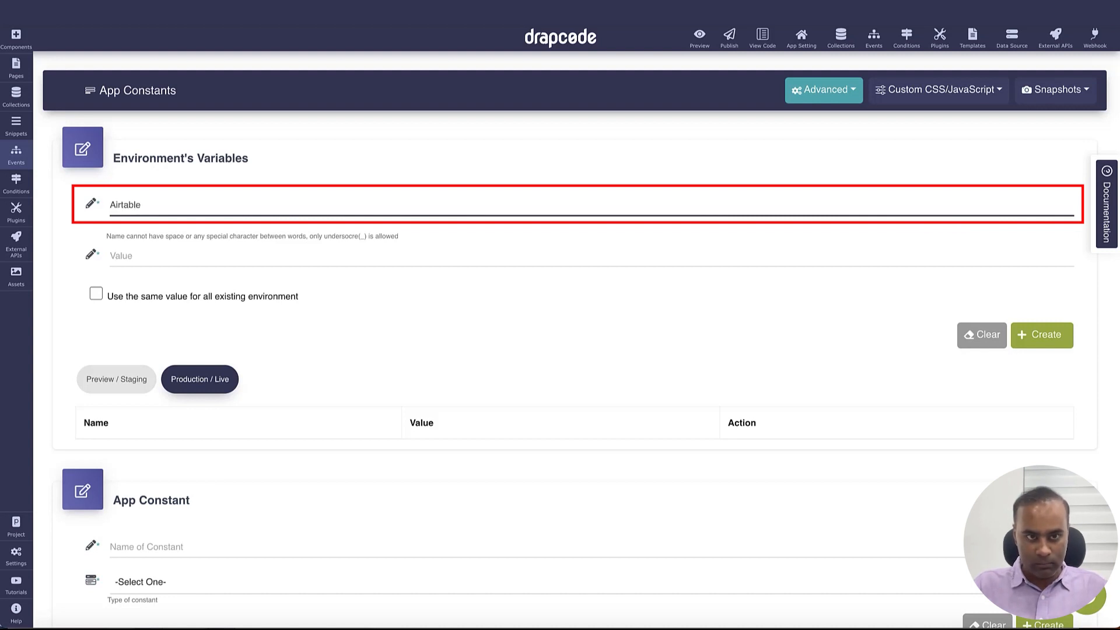
{"action": "type", "text": "_ Acces"}
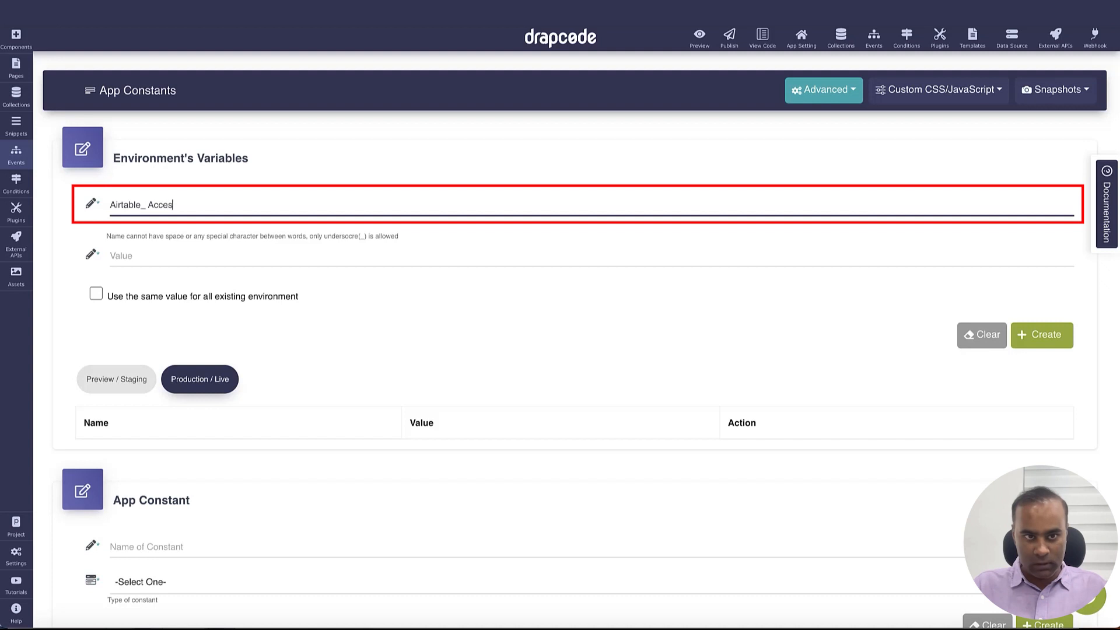
{"action": "type", "text": "s_Token"}
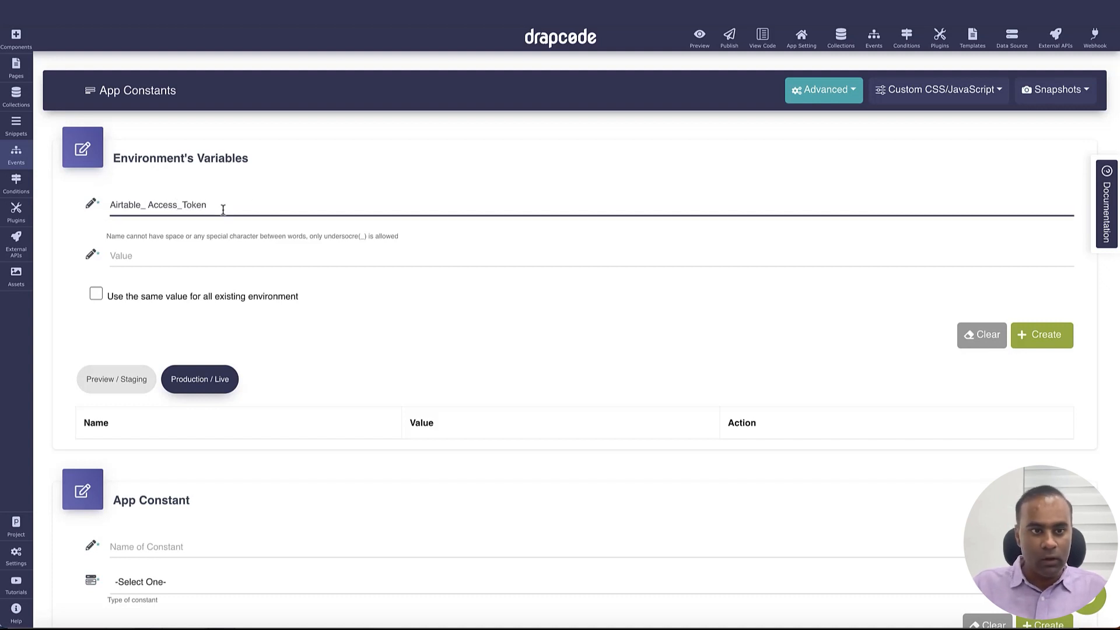
{"action": "key", "text": "BackSpace"}
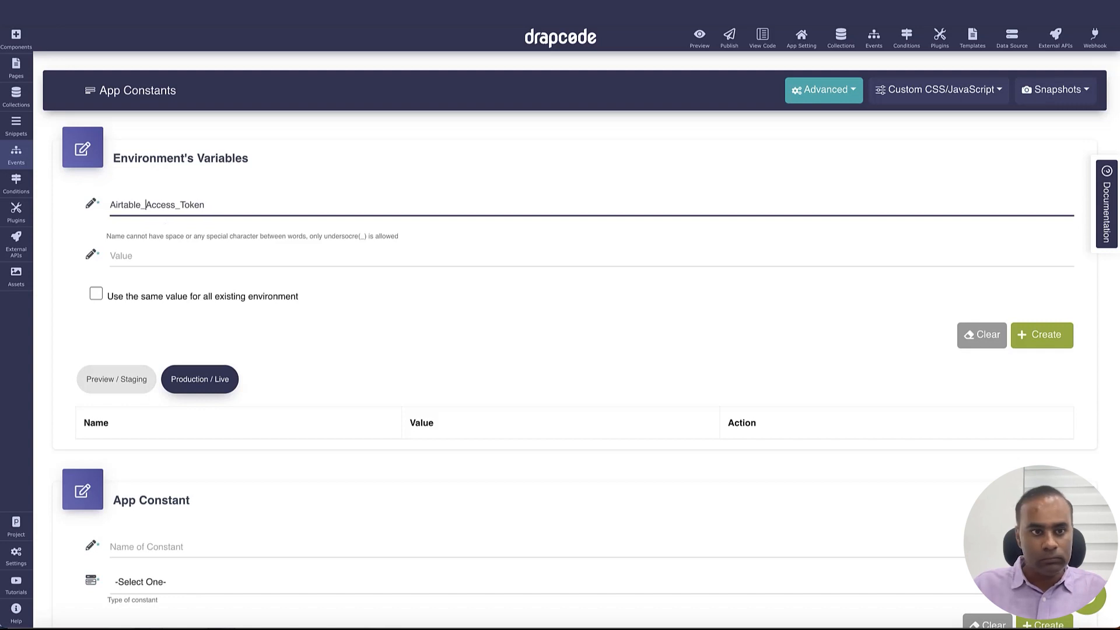
{"action": "left_click", "coordinate": [173, 260]}
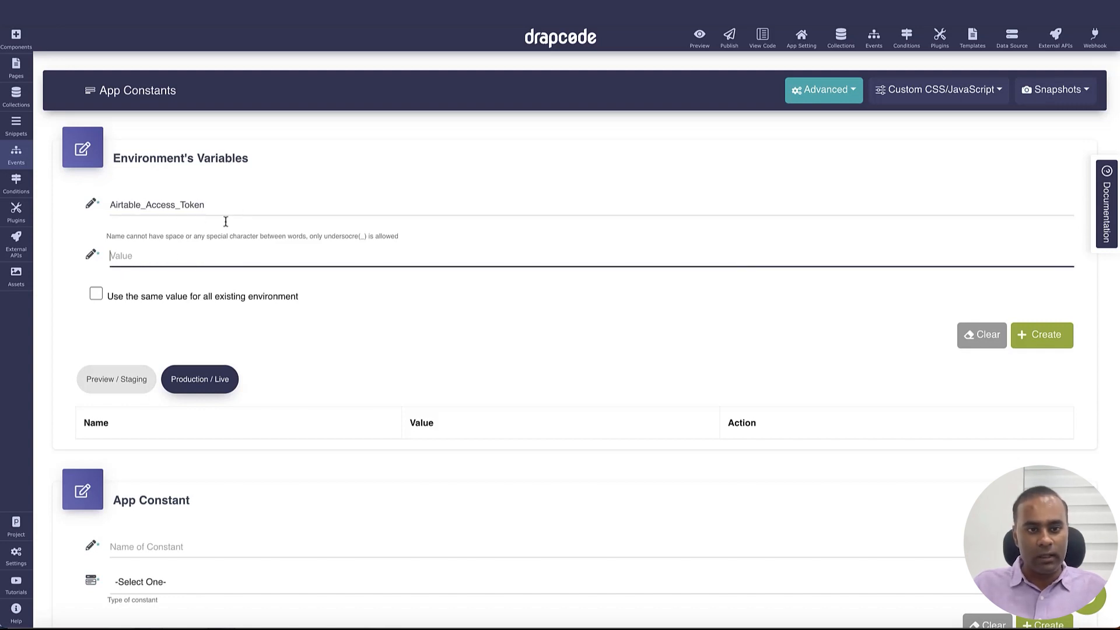
{"action": "left_click", "coordinate": [160, 238]}
{"action": "left_click", "coordinate": [192, 210]}
{"action": "double_click", "coordinate": [192, 210]}
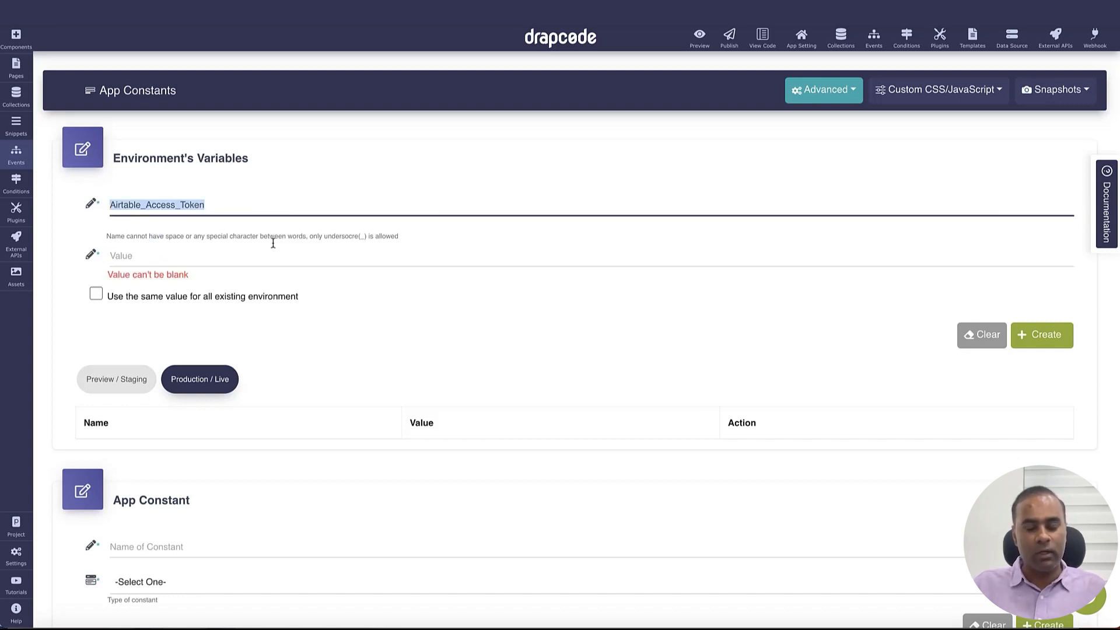
{"action": "left_click", "coordinate": [283, 257]}
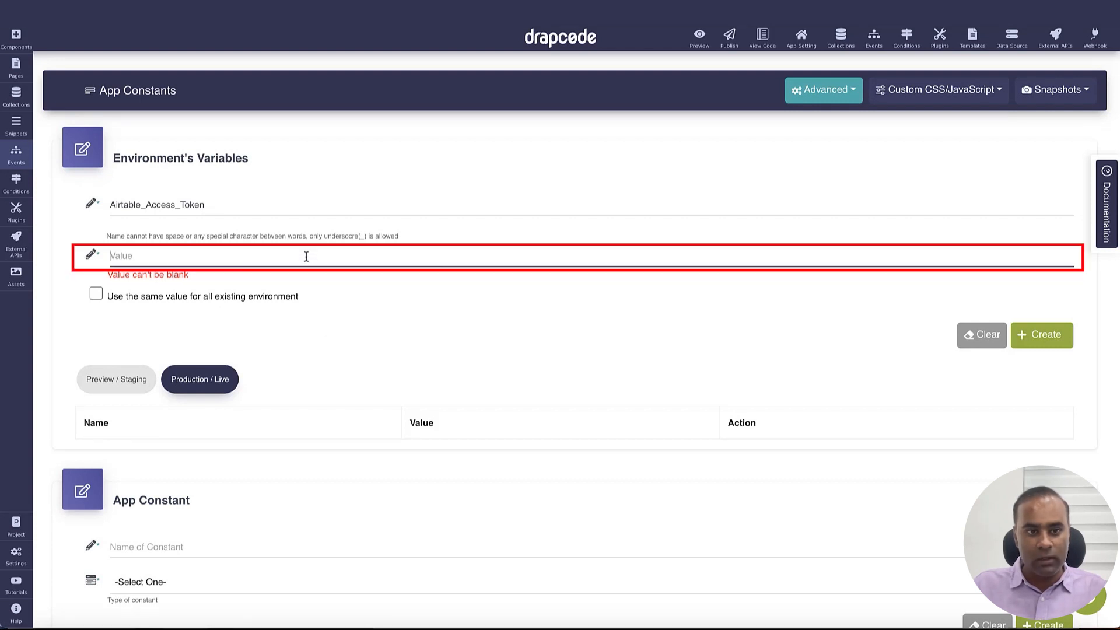
{"action": "key", "text": "ctrl+v"}
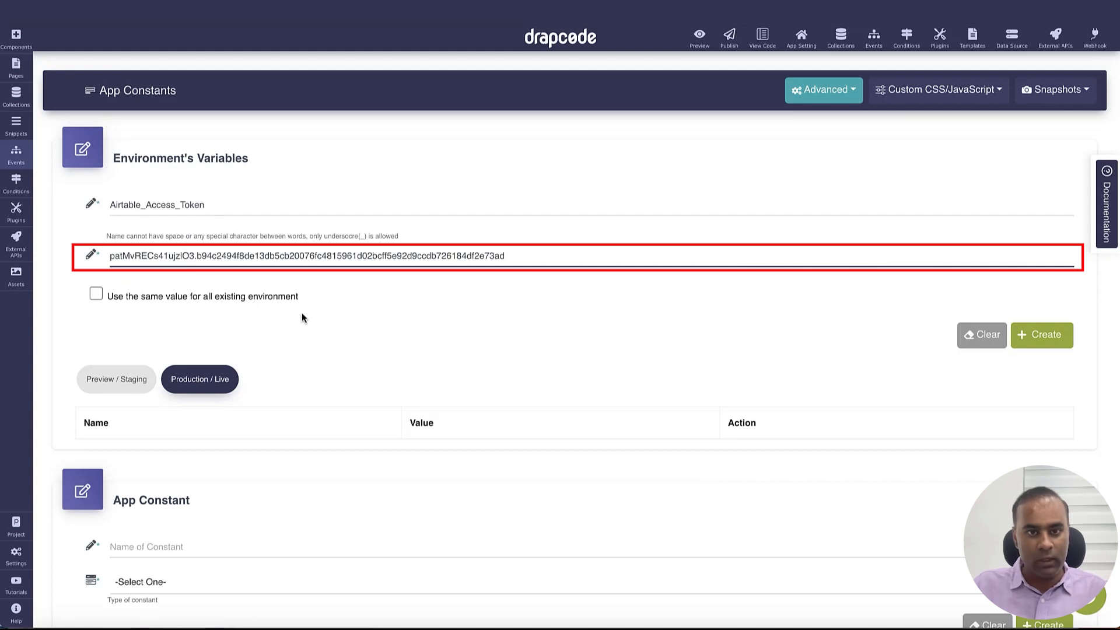
{"action": "left_click", "coordinate": [96, 296]}
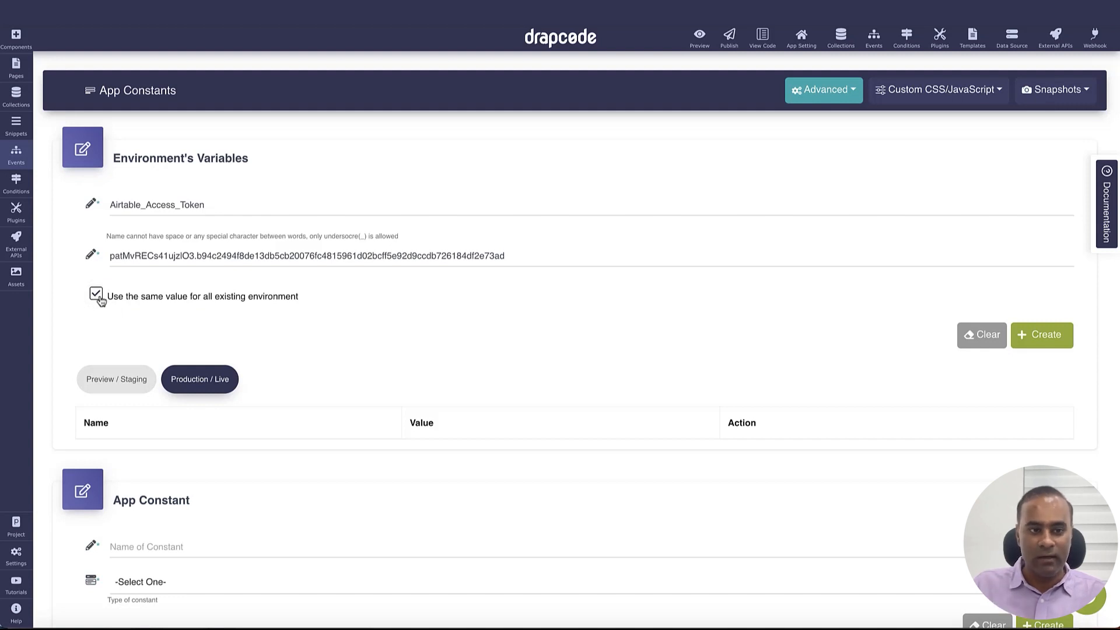
{"action": "left_click", "coordinate": [1040, 339]}
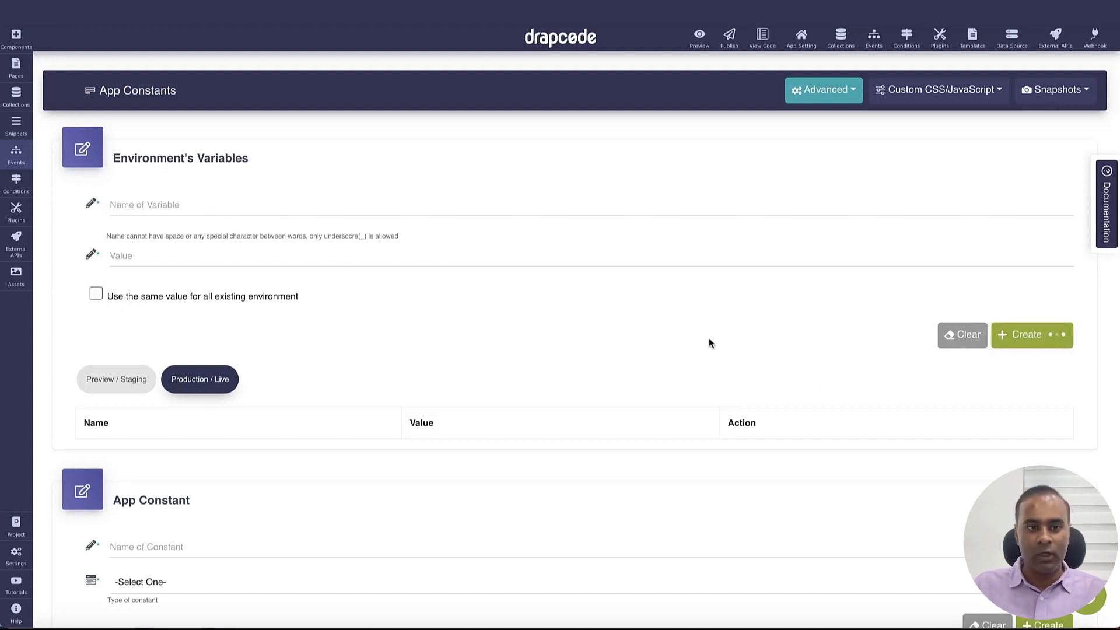
Compare the Preview/Staging and Production/Live variable lists for Airtable_Access_Token
{"action": "scroll", "coordinate": [528, 366], "scroll_direction": "down", "scroll_amount": 3}
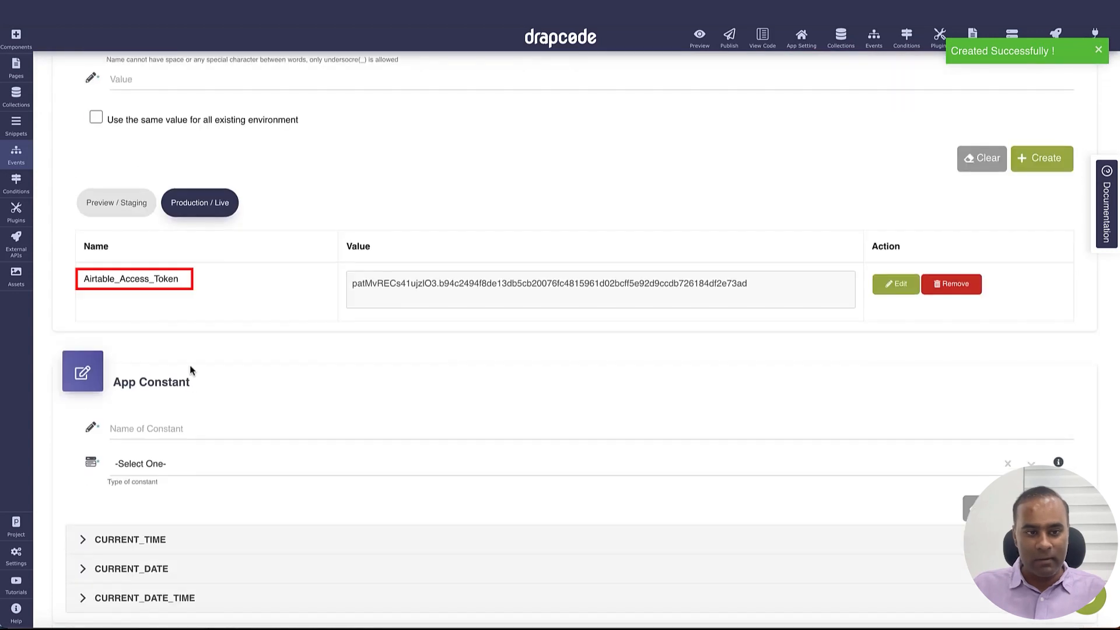
{"action": "left_click_drag", "start_coordinate": [84, 279], "coordinate": [178, 279]}
{"action": "left_click", "coordinate": [119, 205]}
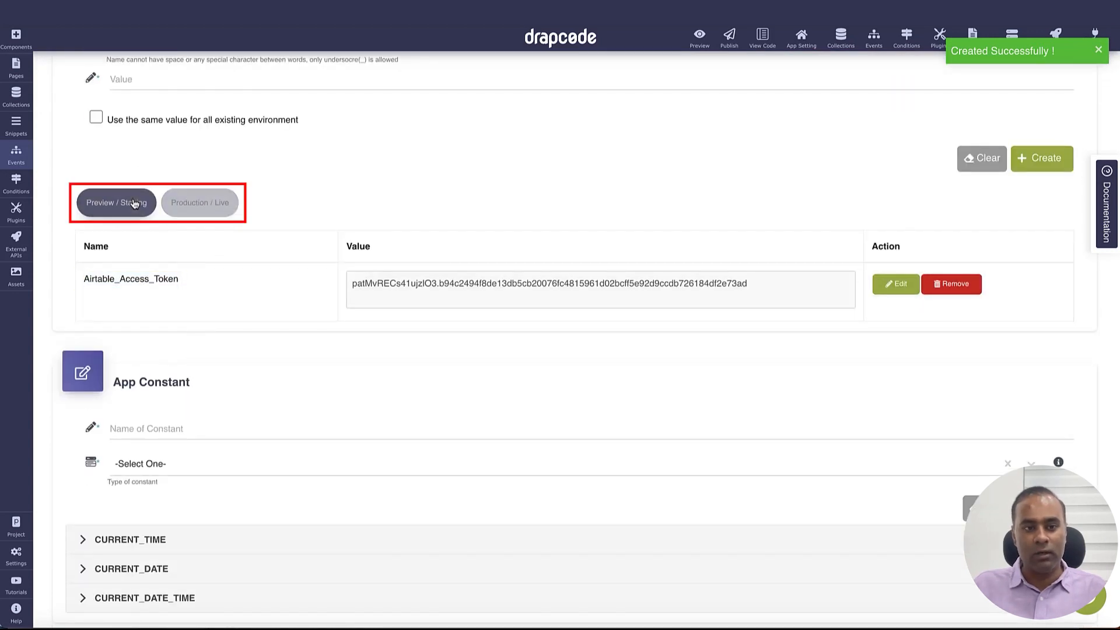
{"action": "left_click", "coordinate": [201, 205]}
{"action": "left_click", "coordinate": [117, 207]}
{"action": "left_click", "coordinate": [194, 208]}
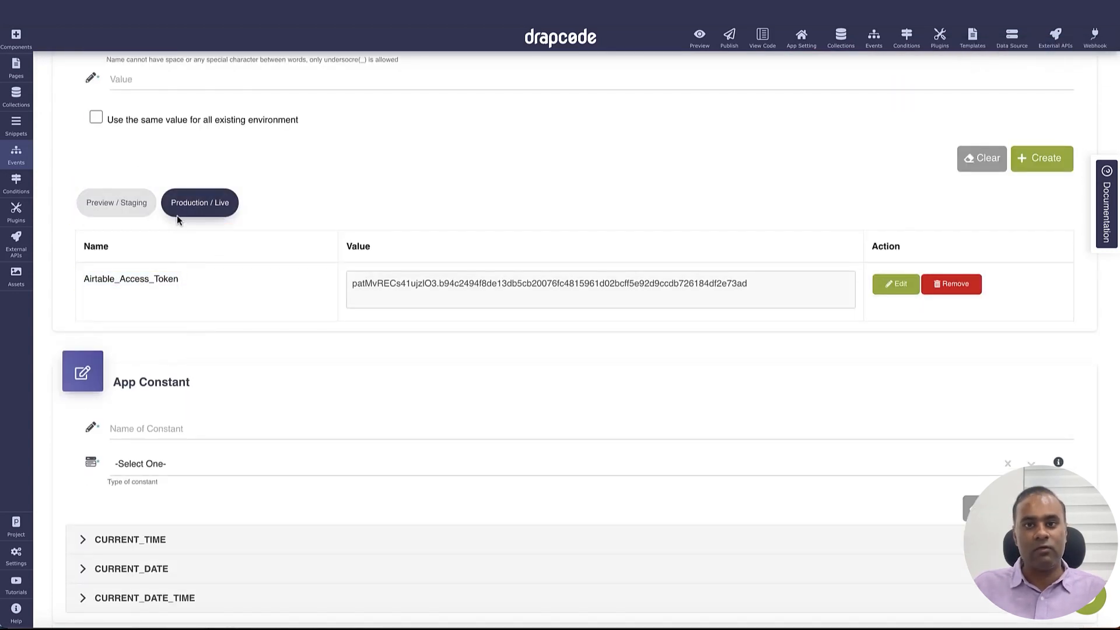
{"action": "left_click", "coordinate": [117, 216]}
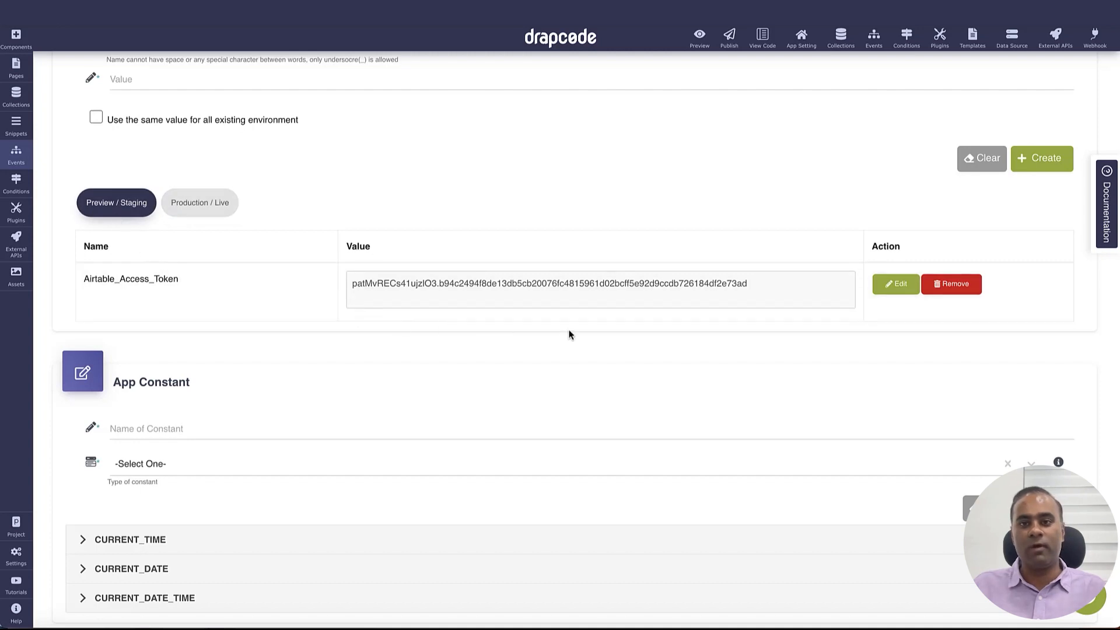
{"action": "left_click", "coordinate": [211, 209]}
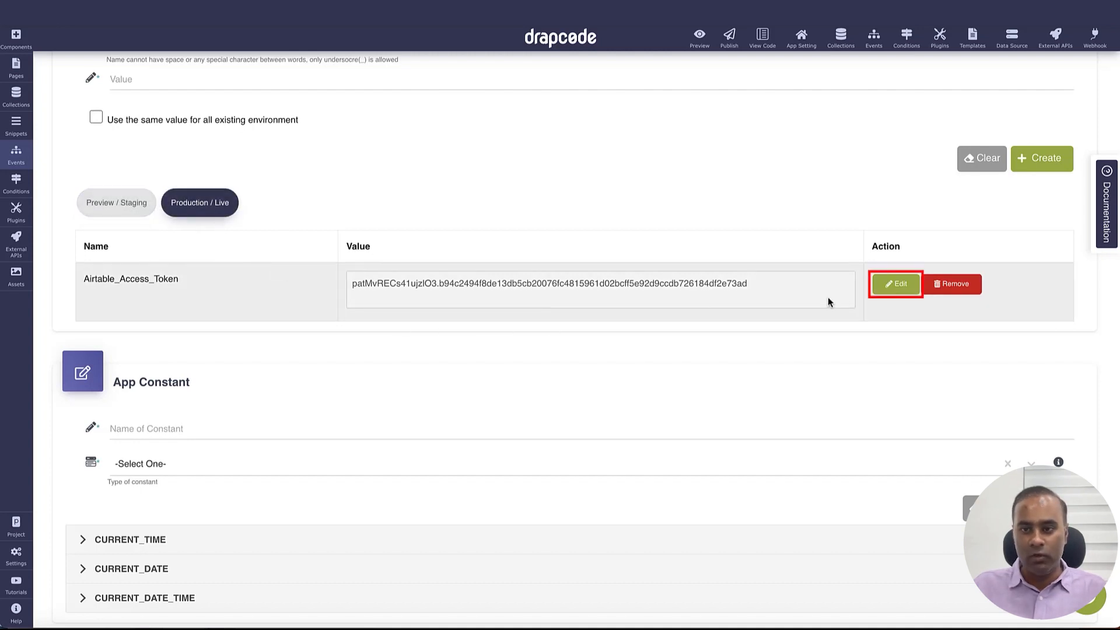
Check the token's value without changes, then open the Create Product on Airtable request from External APIs
{"action": "left_click", "coordinate": [896, 284]}
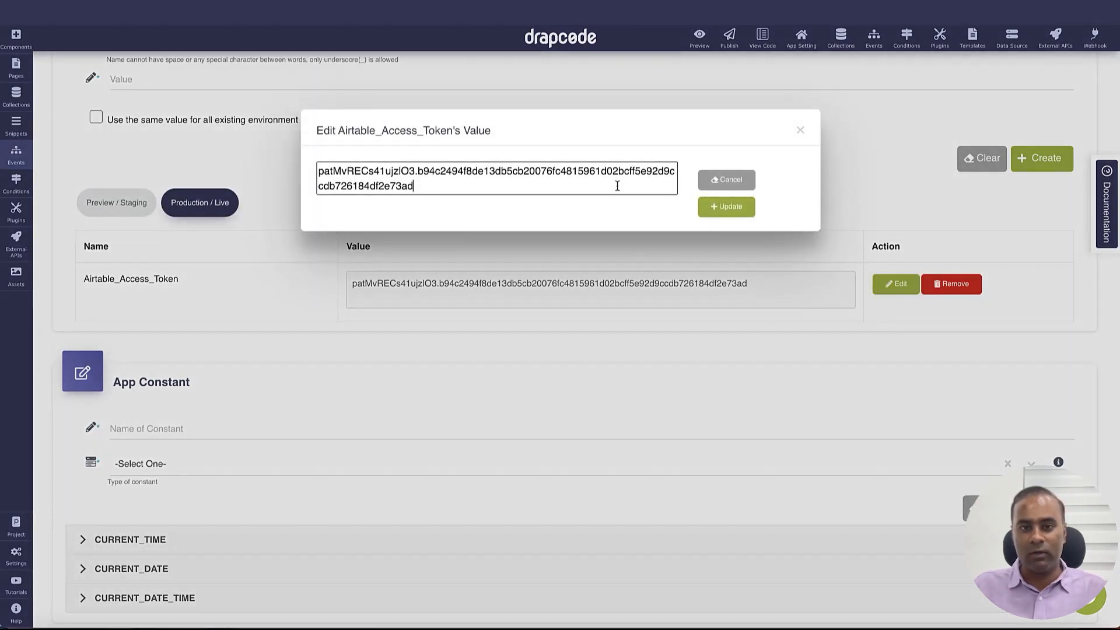
{"action": "left_click", "coordinate": [801, 129]}
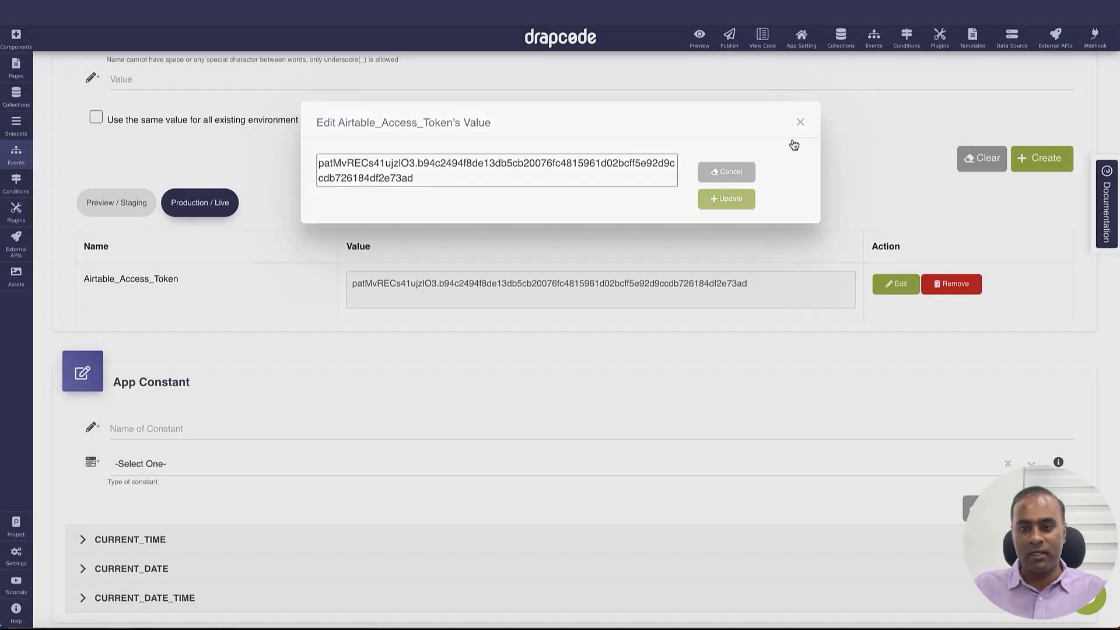
{"action": "double_click", "coordinate": [147, 284]}
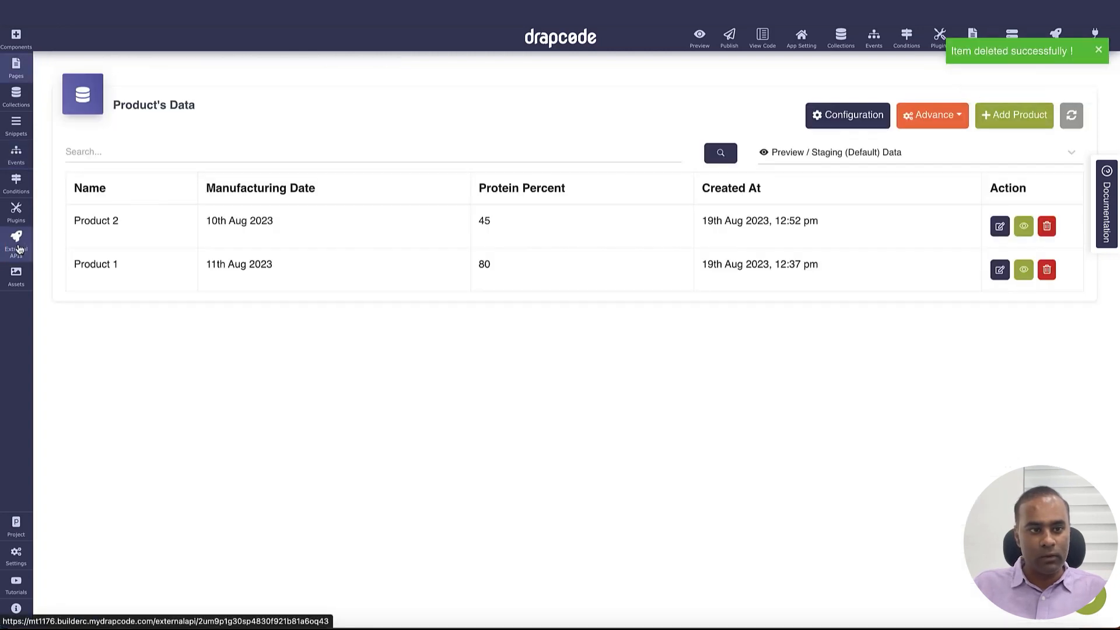
{"action": "left_click", "coordinate": [19, 253]}
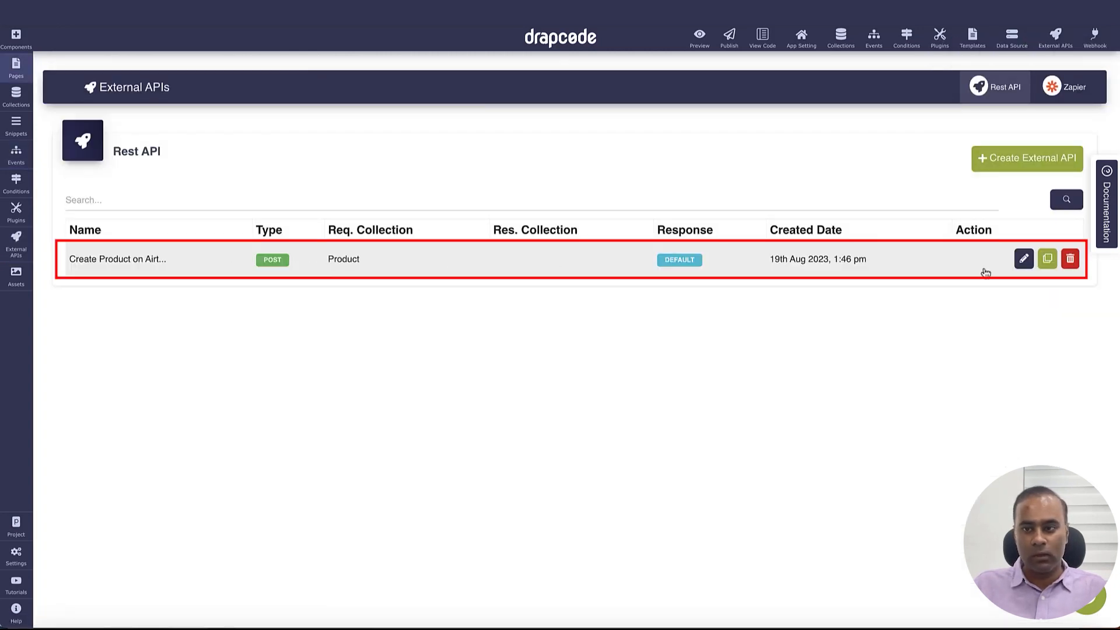
{"action": "left_click", "coordinate": [1024, 259]}
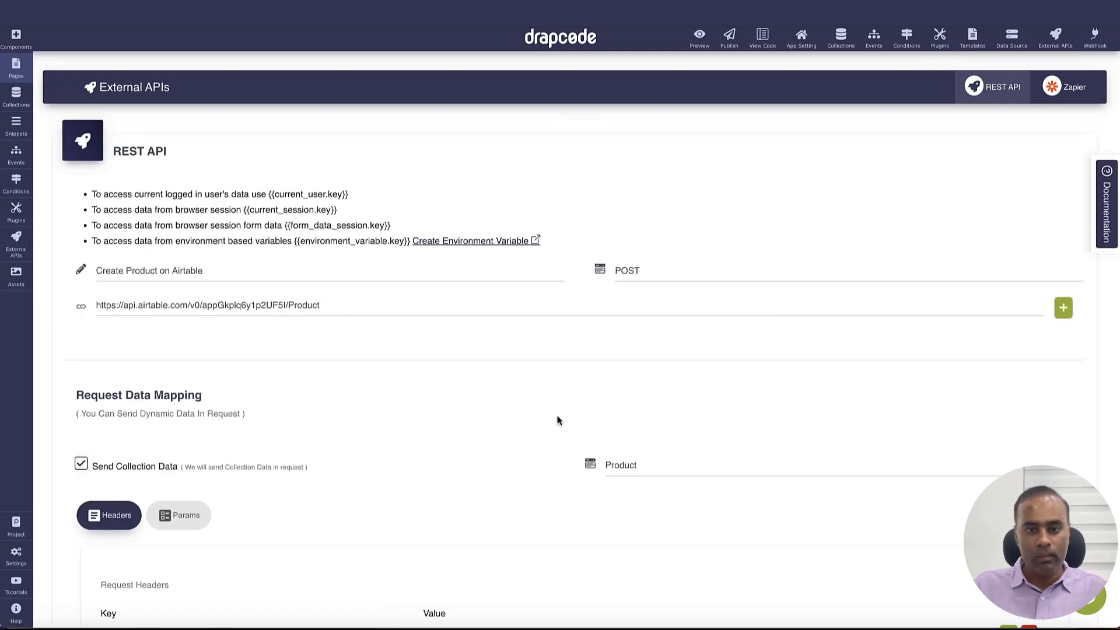
Replace the hard-coded Bearer token with the Airtable_Access_Token environment variable and save the request
{"action": "scroll", "coordinate": [558, 420], "scroll_direction": "down", "scroll_amount": 8}
{"action": "left_click_drag", "start_coordinate": [455, 197], "coordinate": [464, 218]}
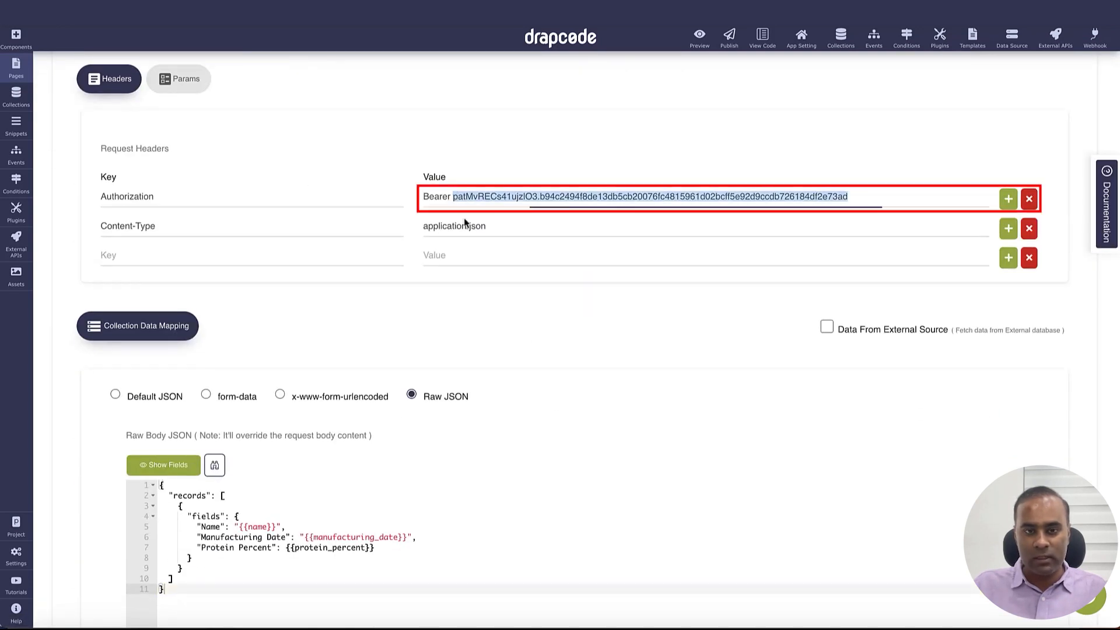
{"action": "key", "text": "BackSpace"}
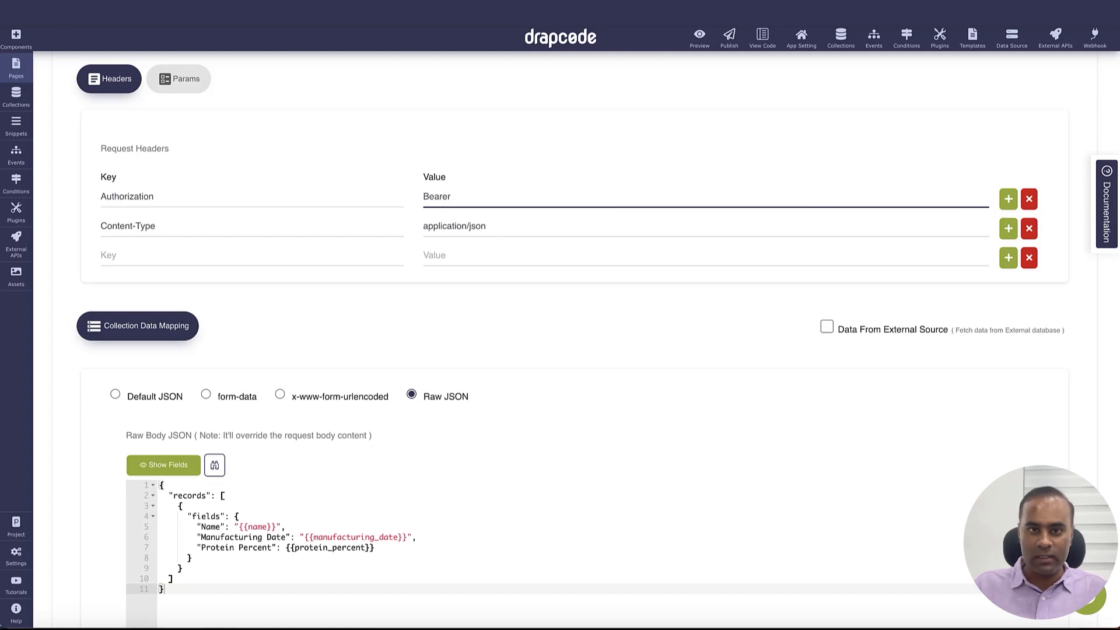
{"action": "left_click", "coordinate": [1009, 199]}
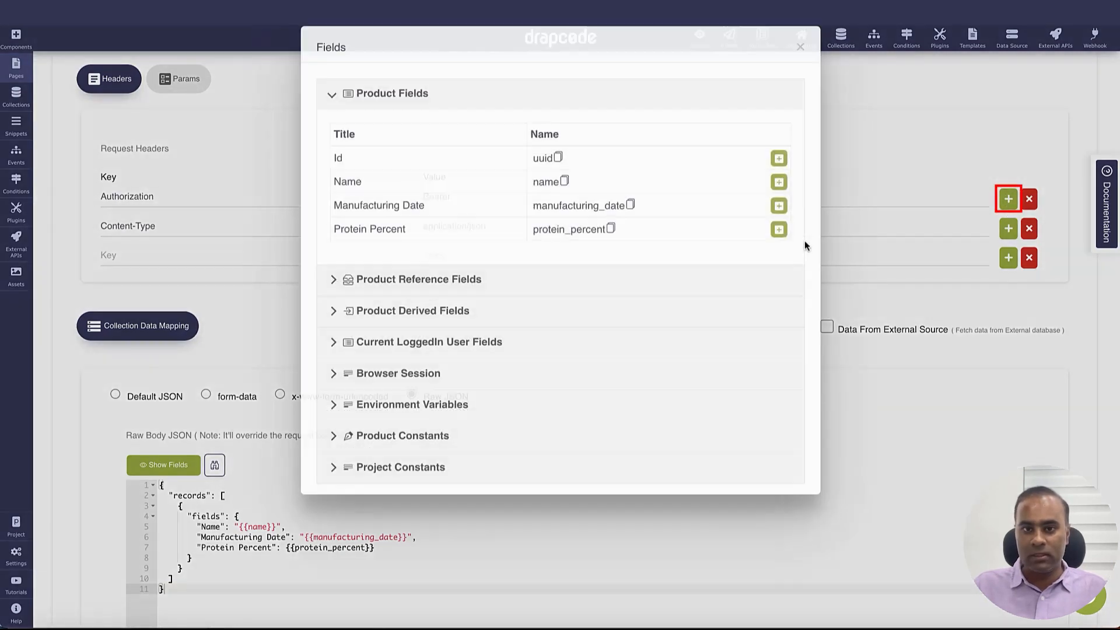
{"action": "left_click", "coordinate": [397, 453]}
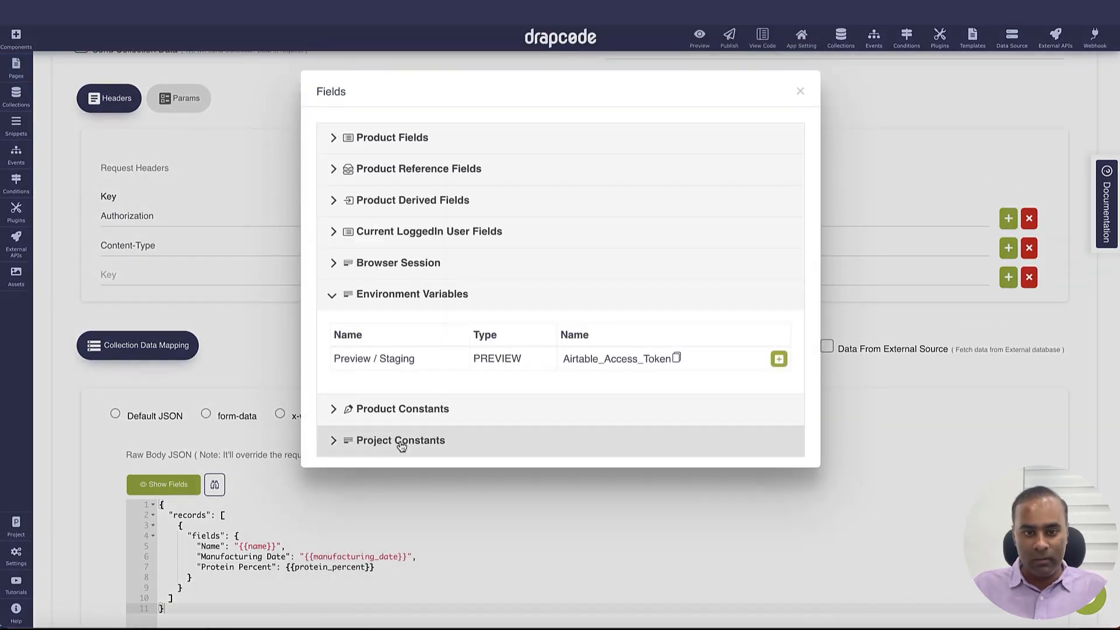
{"action": "left_click_drag", "start_coordinate": [341, 359], "coordinate": [415, 359]}
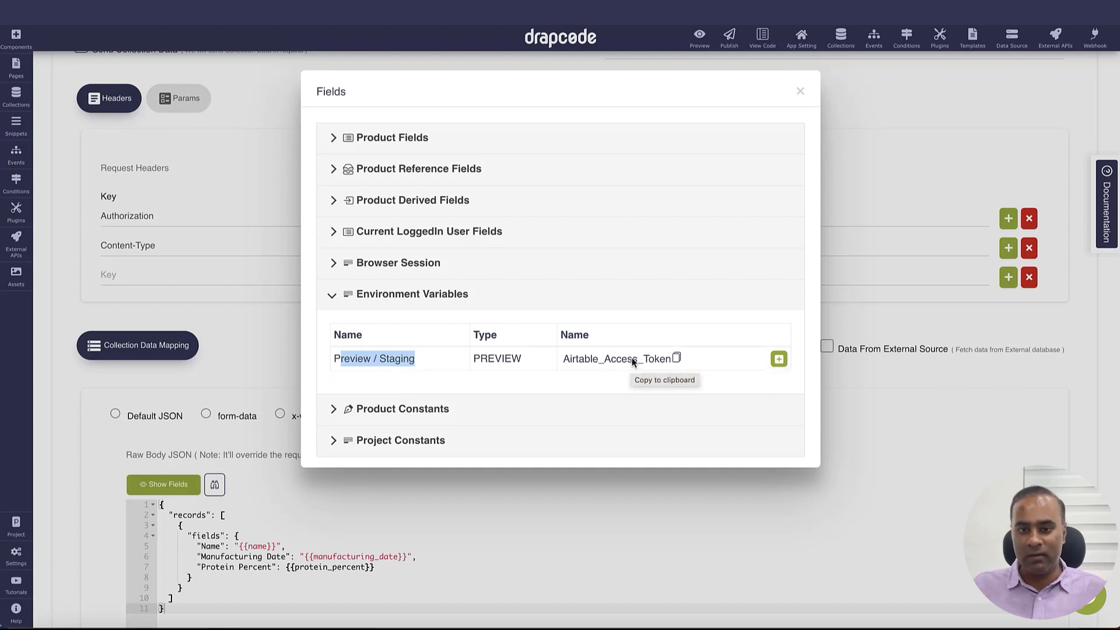
{"action": "left_click", "coordinate": [779, 360]}
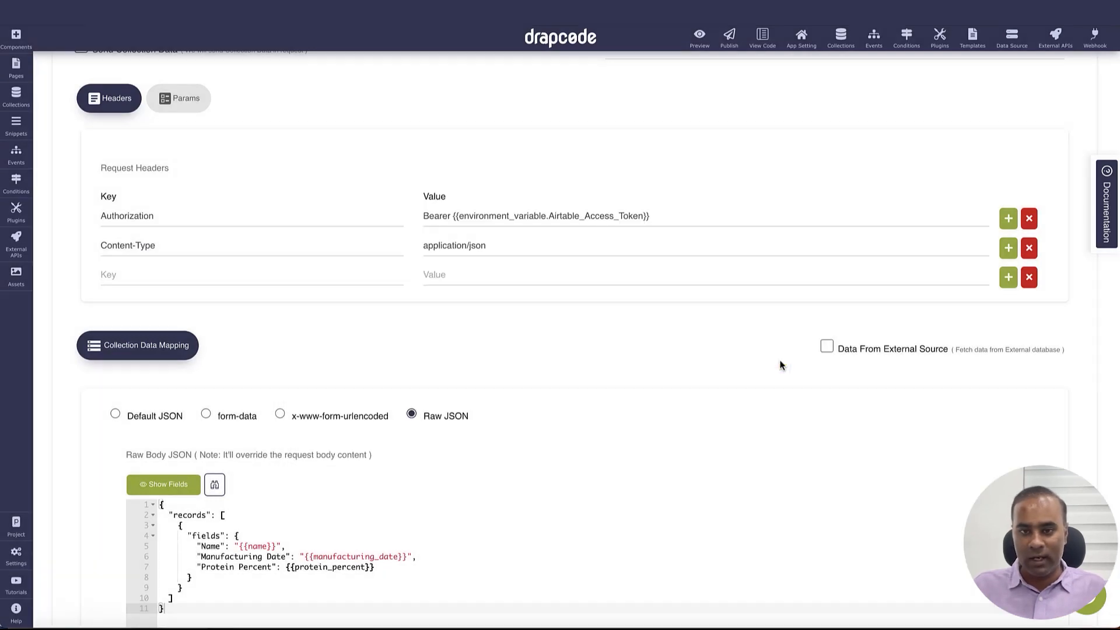
{"action": "left_click", "coordinate": [454, 216]}
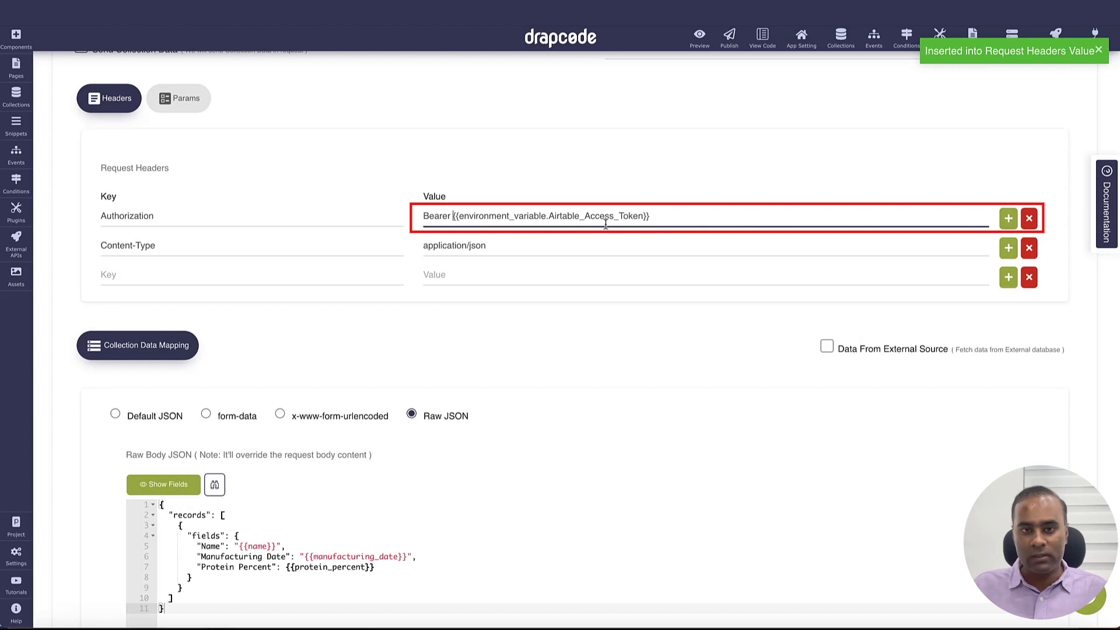
{"action": "left_click", "coordinate": [653, 217]}
{"action": "double_click", "coordinate": [582, 217]}
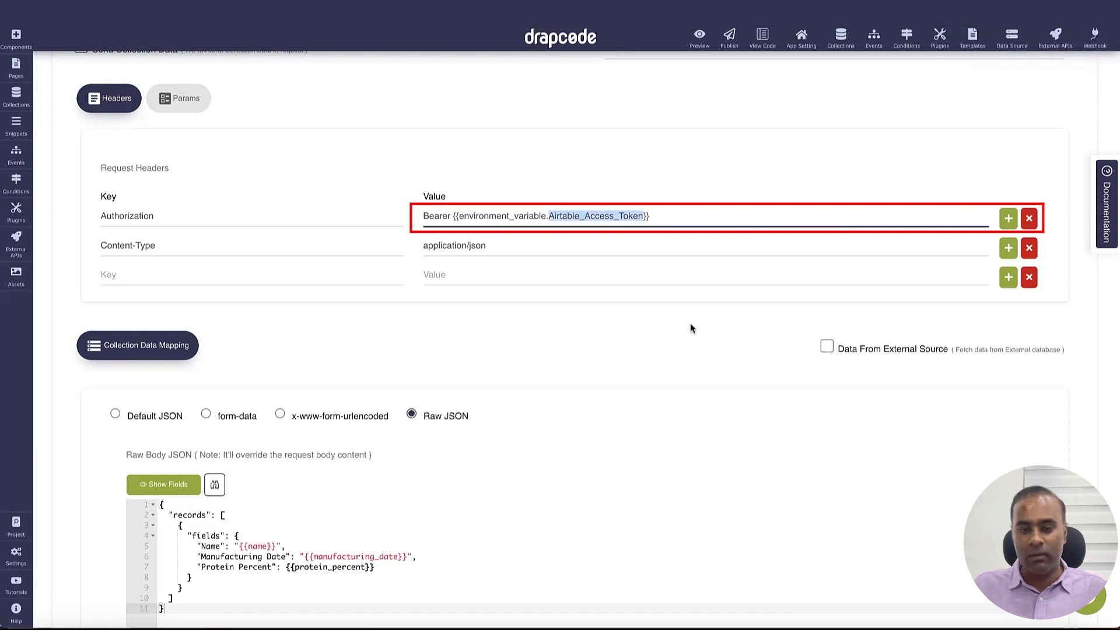
{"action": "scroll", "coordinate": [664, 355], "scroll_direction": "up", "scroll_amount": 1}
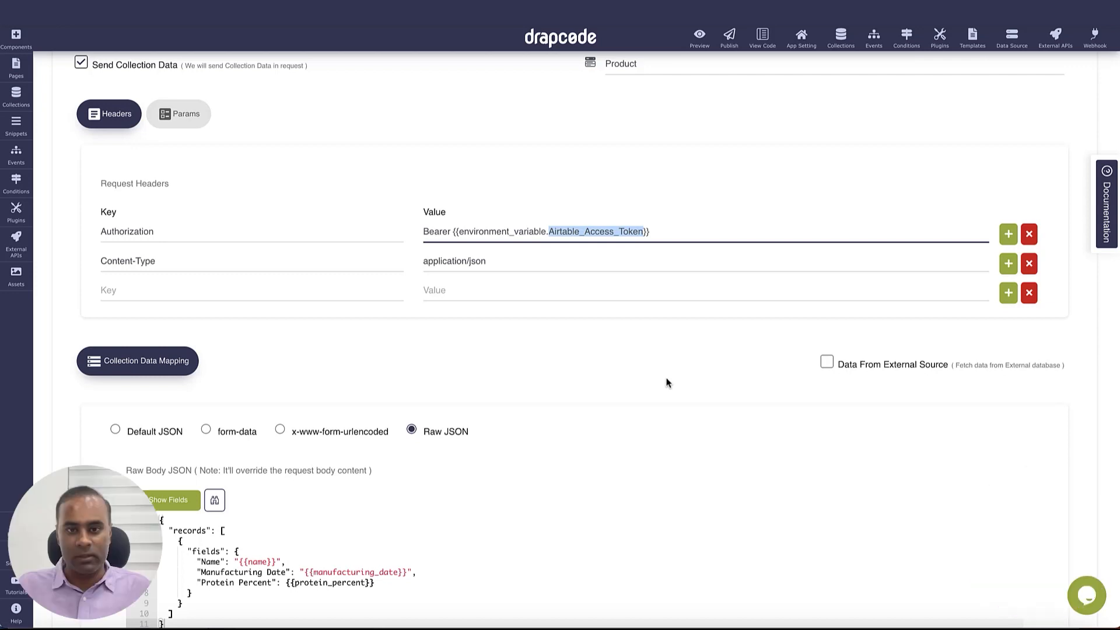
{"action": "scroll", "coordinate": [773, 412], "scroll_direction": "down", "scroll_amount": 6}
{"action": "left_click", "coordinate": [1031, 533]}
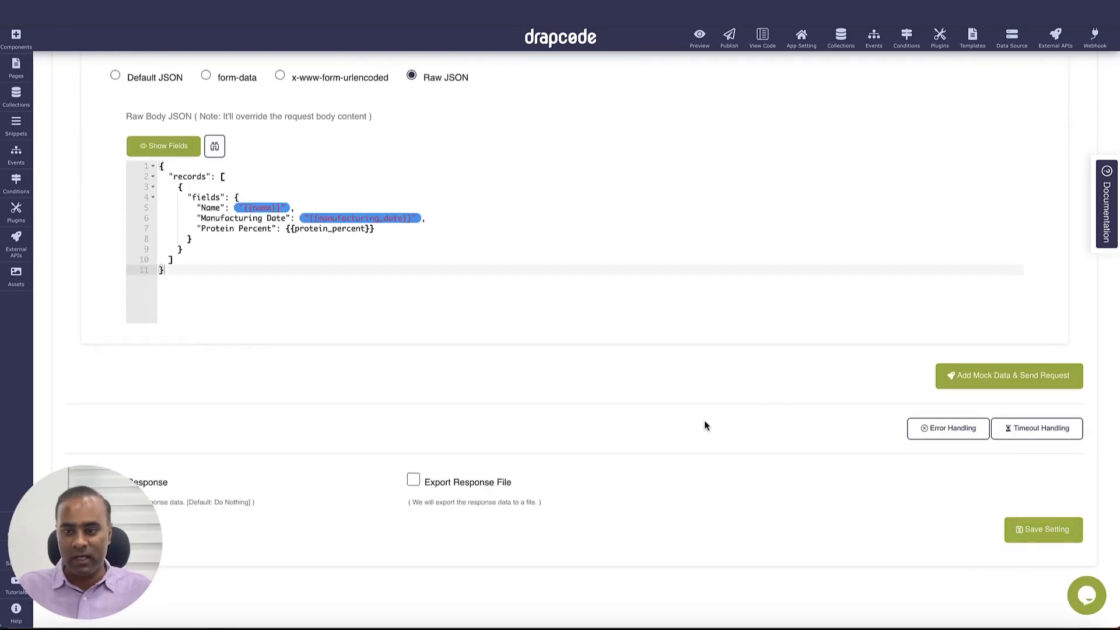
Reopen the request to verify the Authorization header, then go to the app preview's form
{"action": "left_click", "coordinate": [1024, 258]}
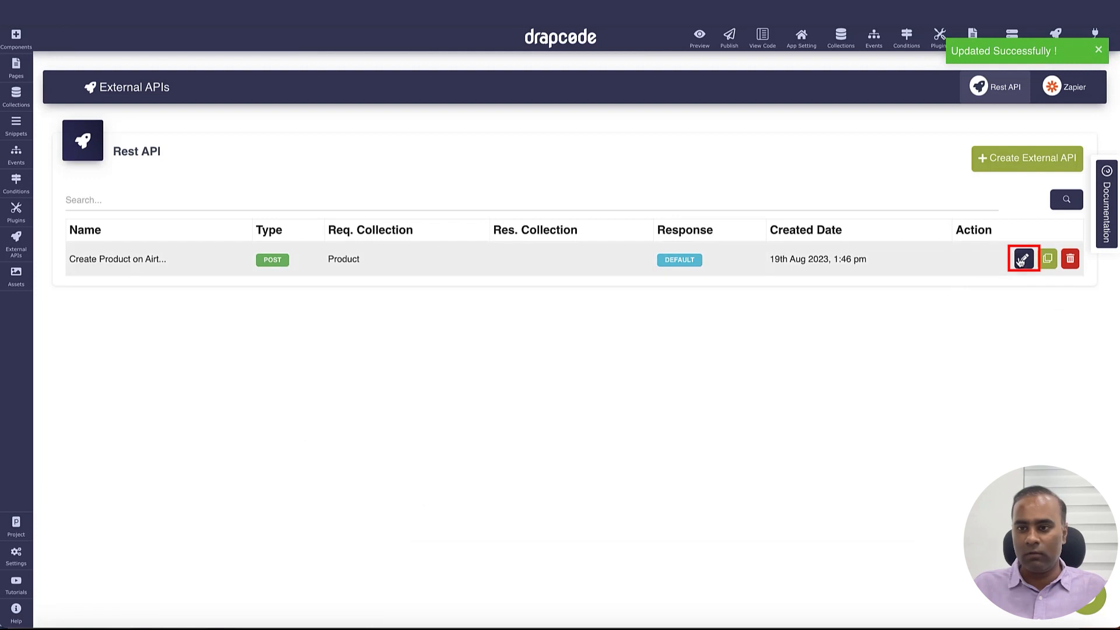
{"action": "scroll", "coordinate": [776, 355], "scroll_direction": "down", "scroll_amount": 4}
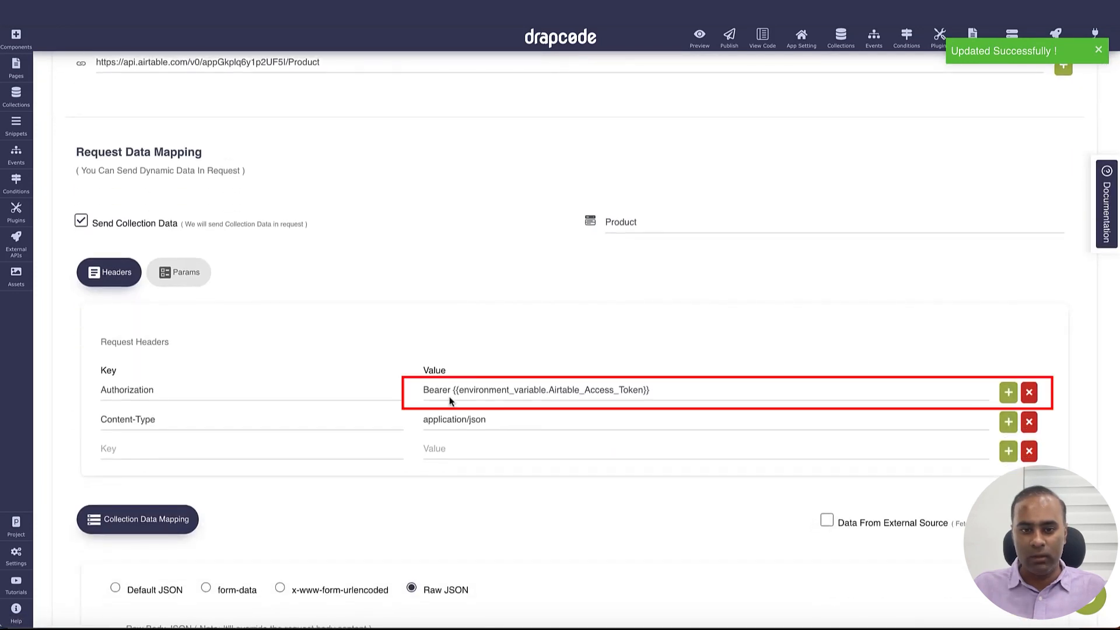
{"action": "scroll", "coordinate": [613, 380], "scroll_direction": "up", "scroll_amount": 4}
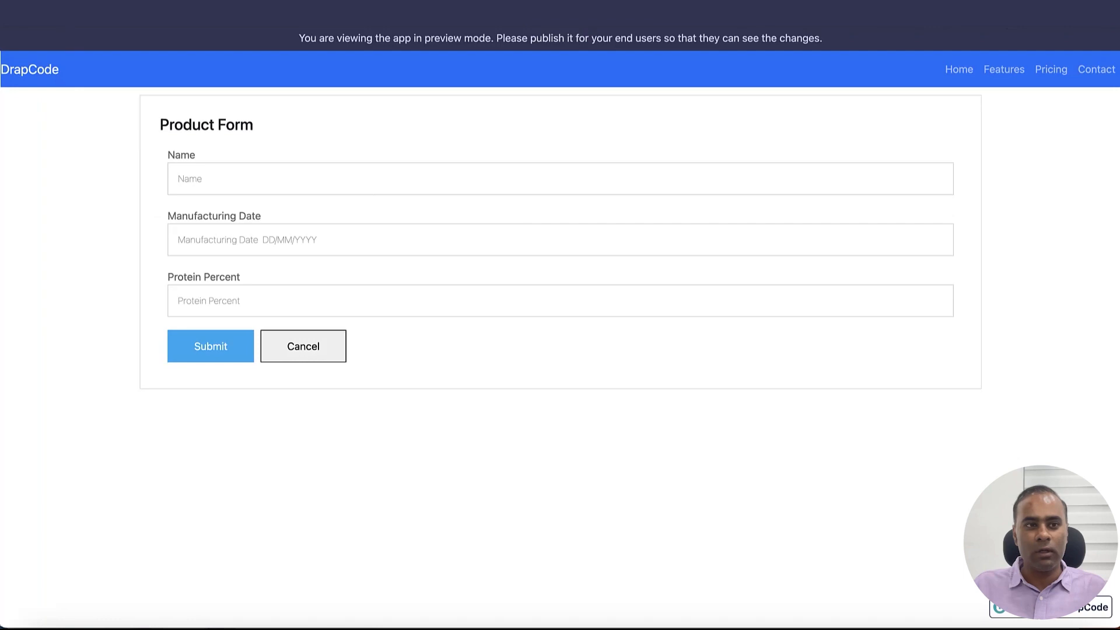
{"action": "left_click", "coordinate": [381, 183]}
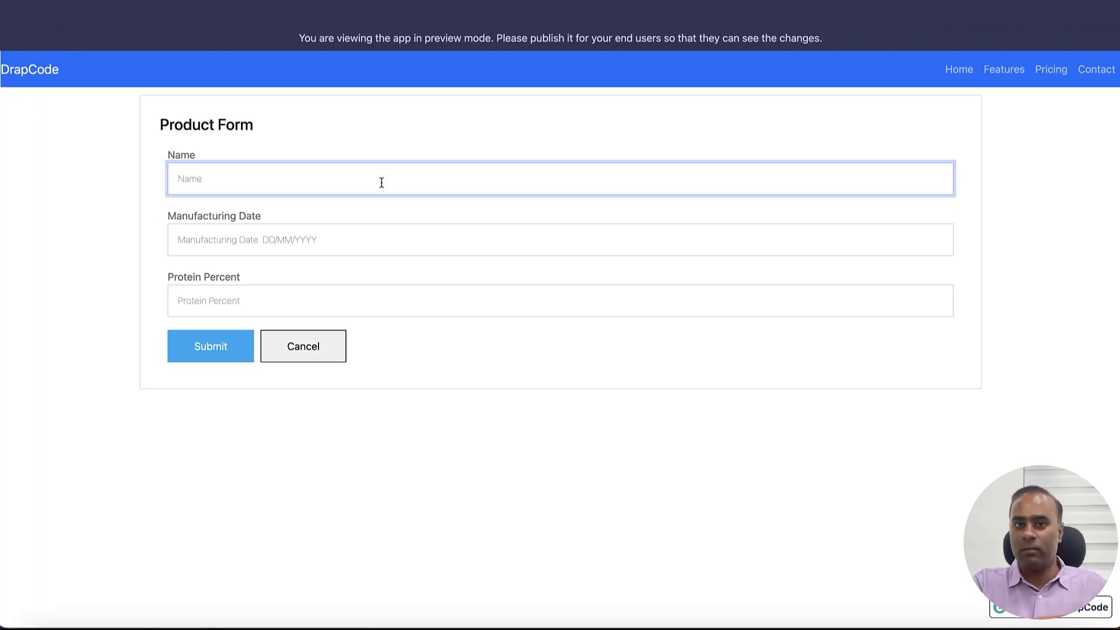
Submit product PR2 dated 4 Aug 2023 with 45 protein percent
{"action": "type", "text": "P"}
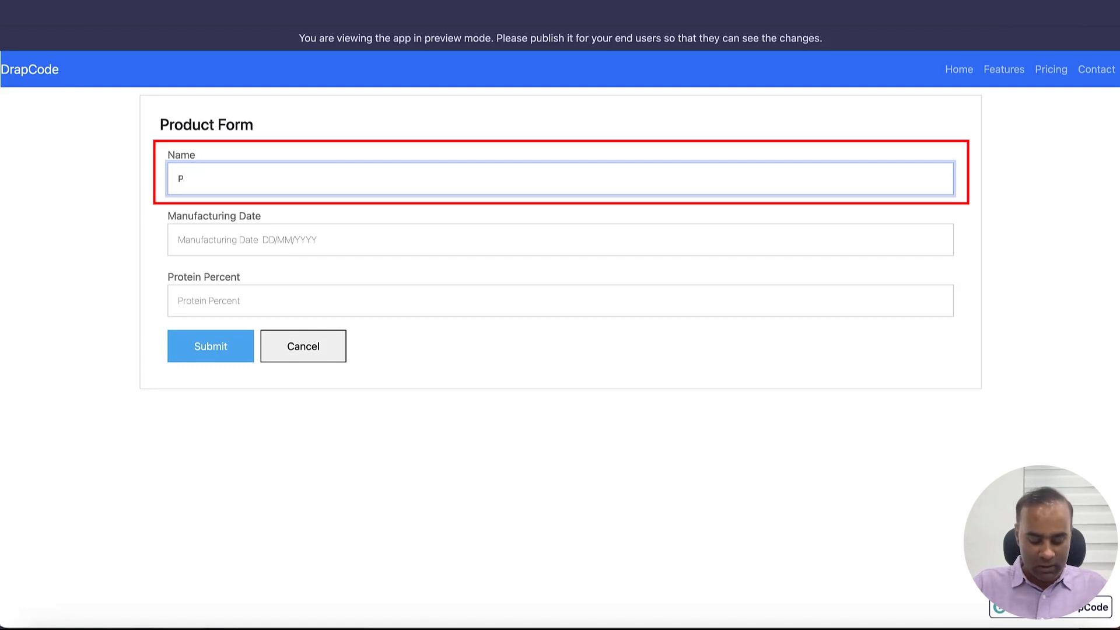
{"action": "type", "text": "R2"}
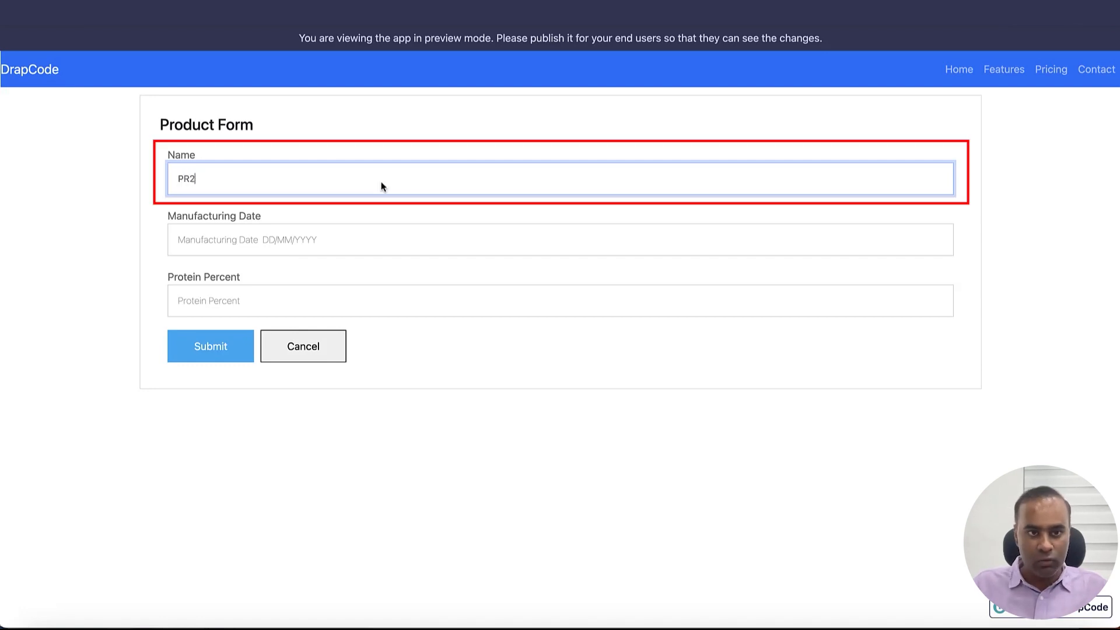
{"action": "left_click", "coordinate": [378, 251]}
{"action": "left_click", "coordinate": [325, 310]}
{"action": "left_click", "coordinate": [289, 310]}
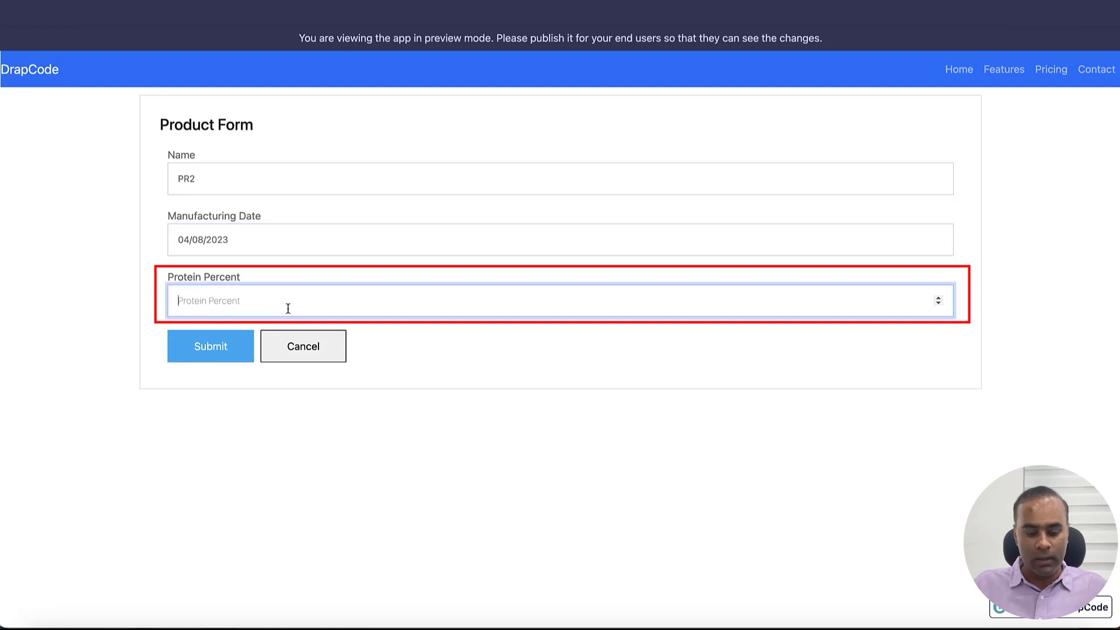
{"action": "type", "text": "45"}
{"action": "left_click", "coordinate": [209, 349]}
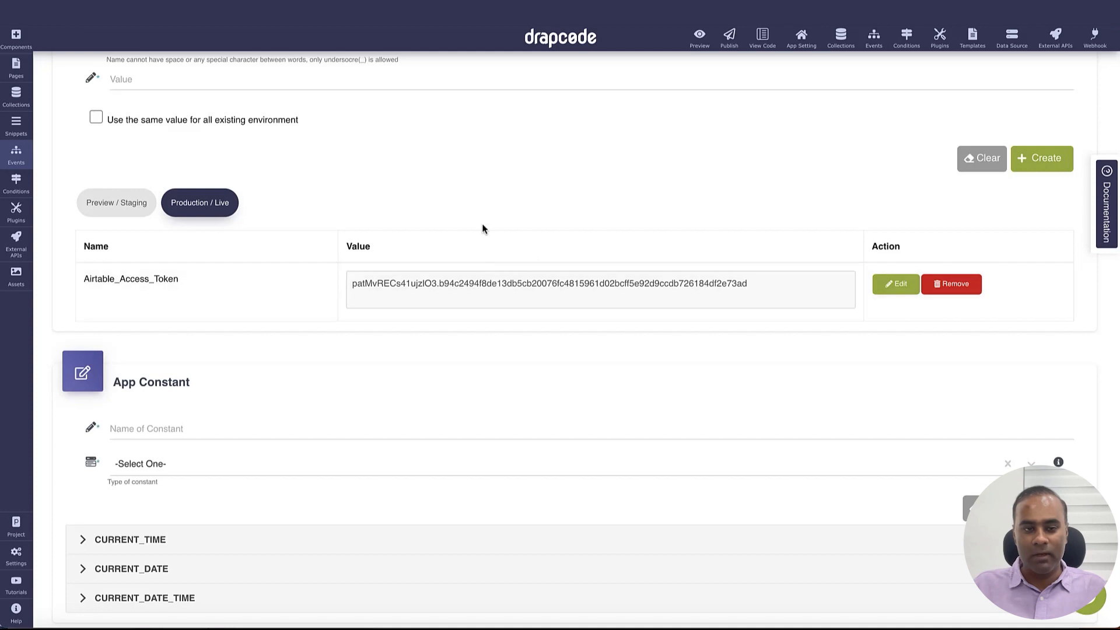
Append stray characters to the Preview / Staging Airtable_Access_Token value and update it
{"action": "scroll", "coordinate": [492, 220], "scroll_direction": "up", "scroll_amount": 2}
{"action": "scroll", "coordinate": [491, 221], "scroll_direction": "up", "scroll_amount": 1}
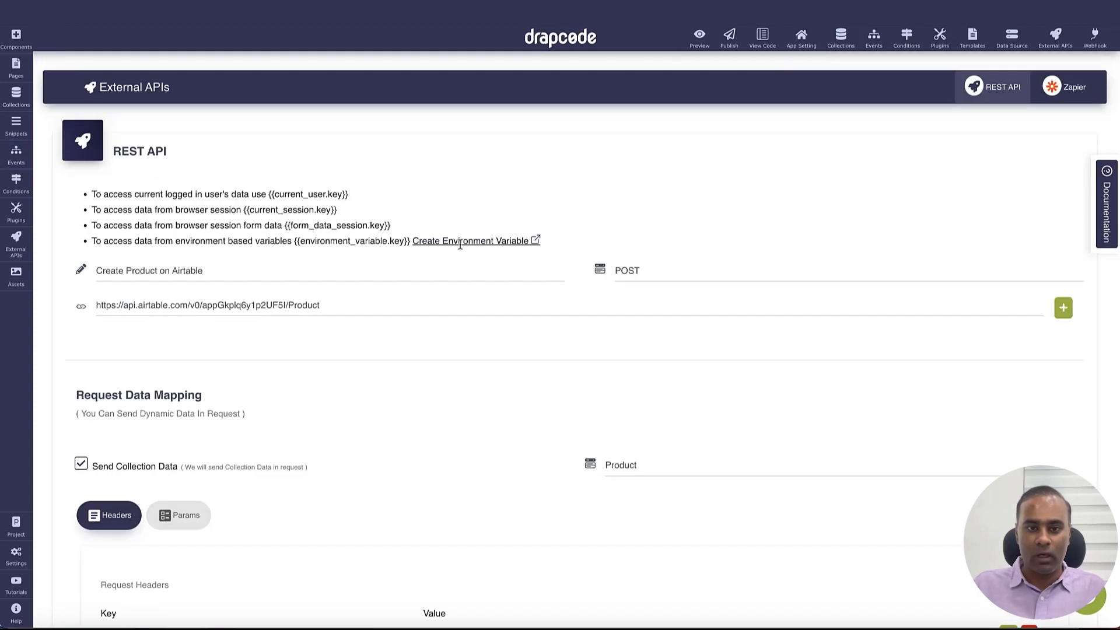
{"action": "scroll", "coordinate": [466, 359], "scroll_direction": "down", "scroll_amount": 5}
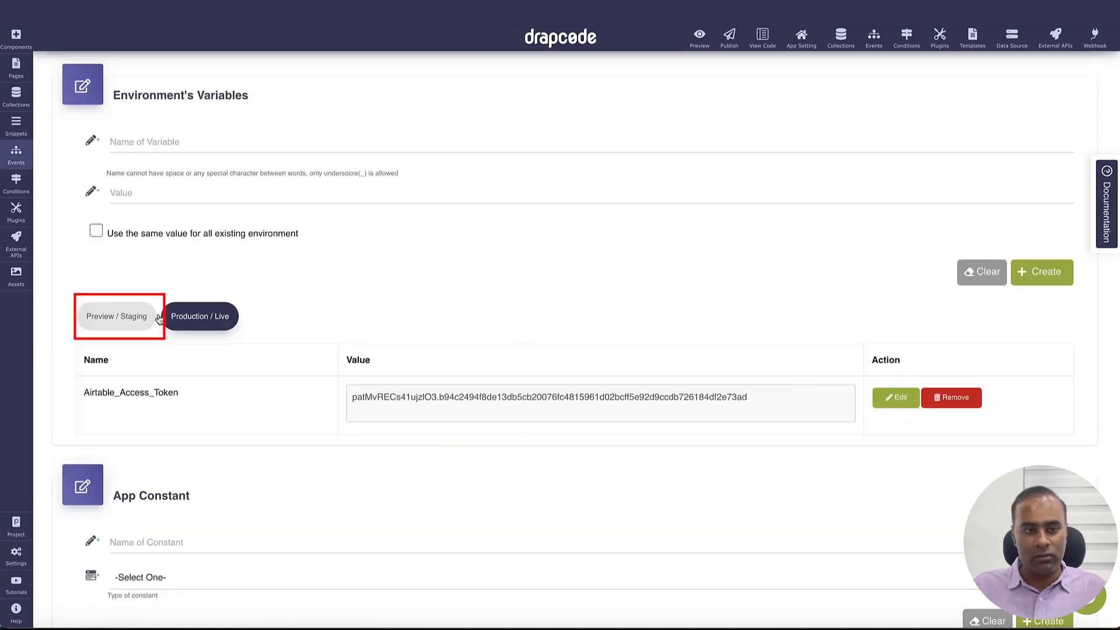
{"action": "left_click", "coordinate": [139, 318]}
{"action": "left_click", "coordinate": [911, 404]}
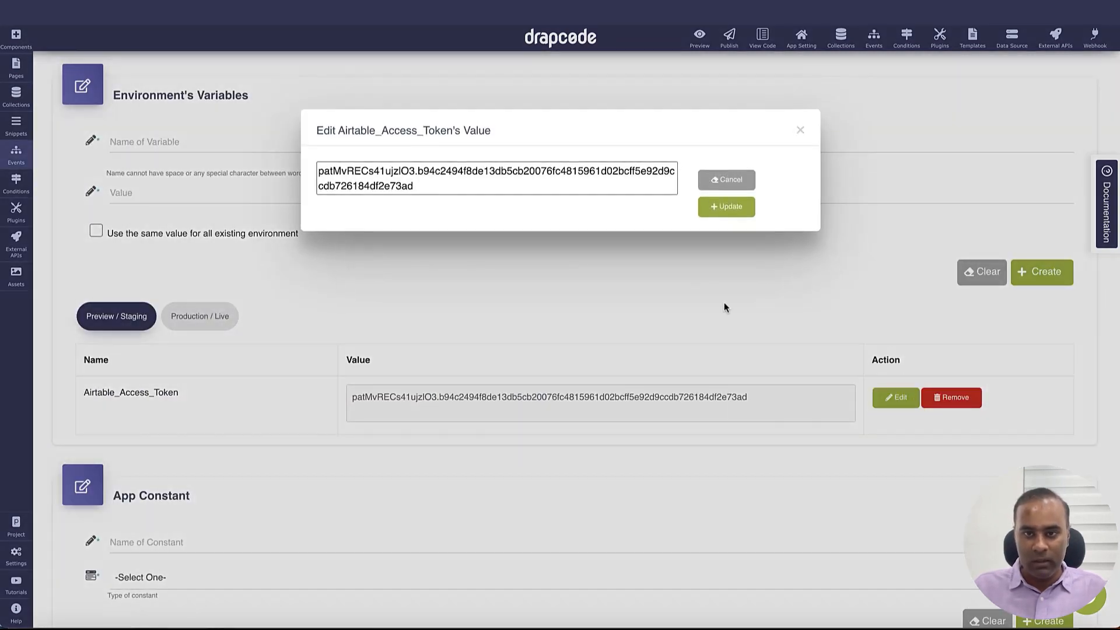
{"action": "left_click", "coordinate": [489, 183]}
{"action": "type", "text": "565"}
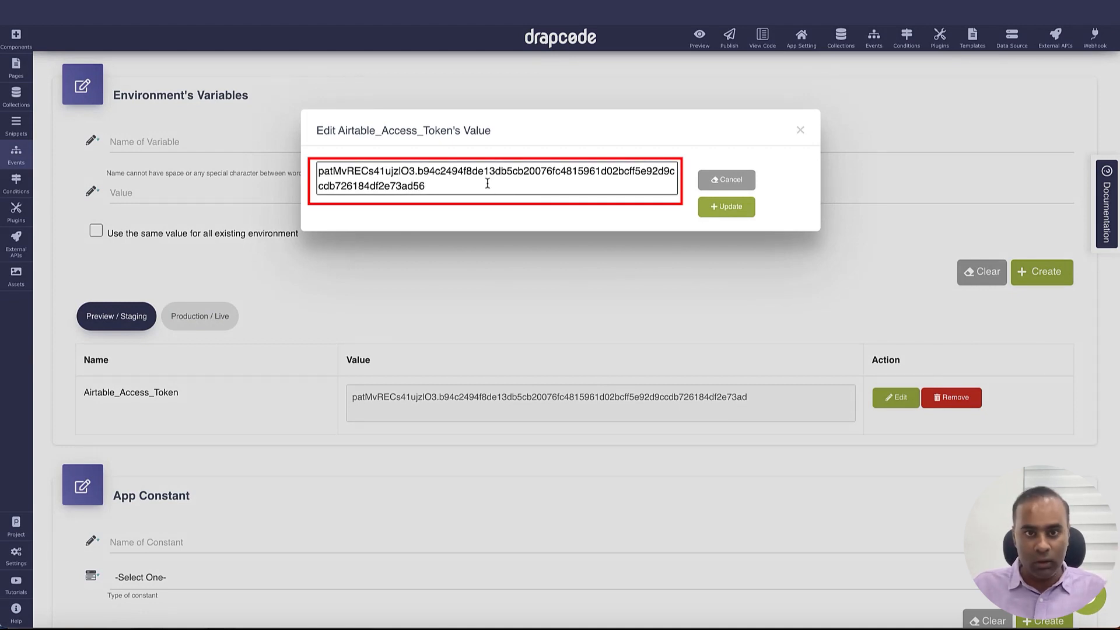
{"action": "key", "text": "super+z"}
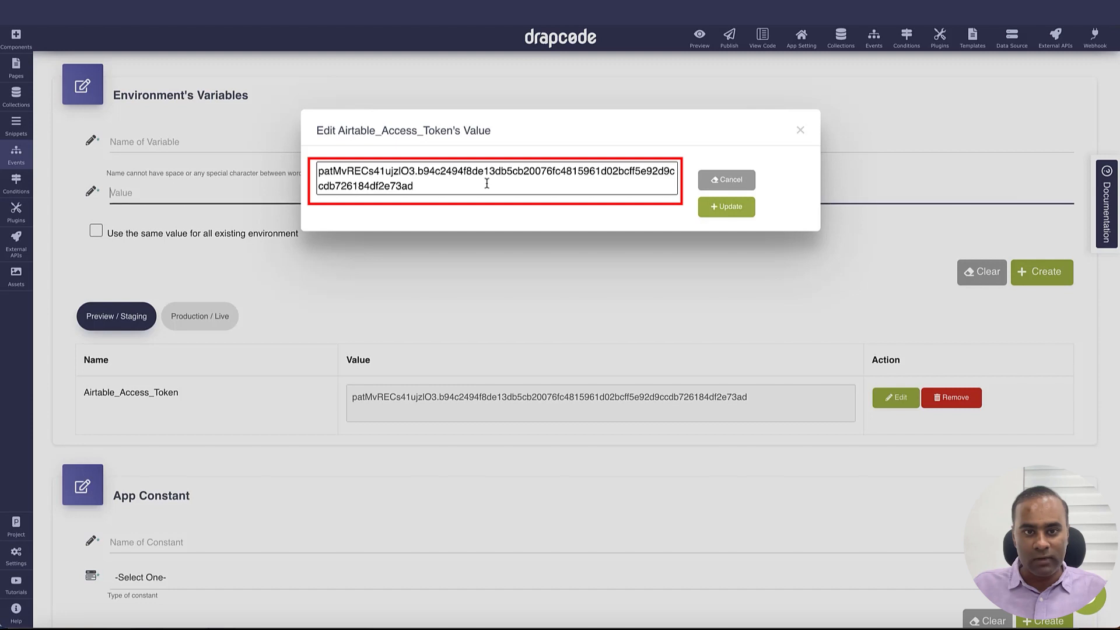
{"action": "left_click", "coordinate": [487, 183]}
{"action": "type", "text": "11"}
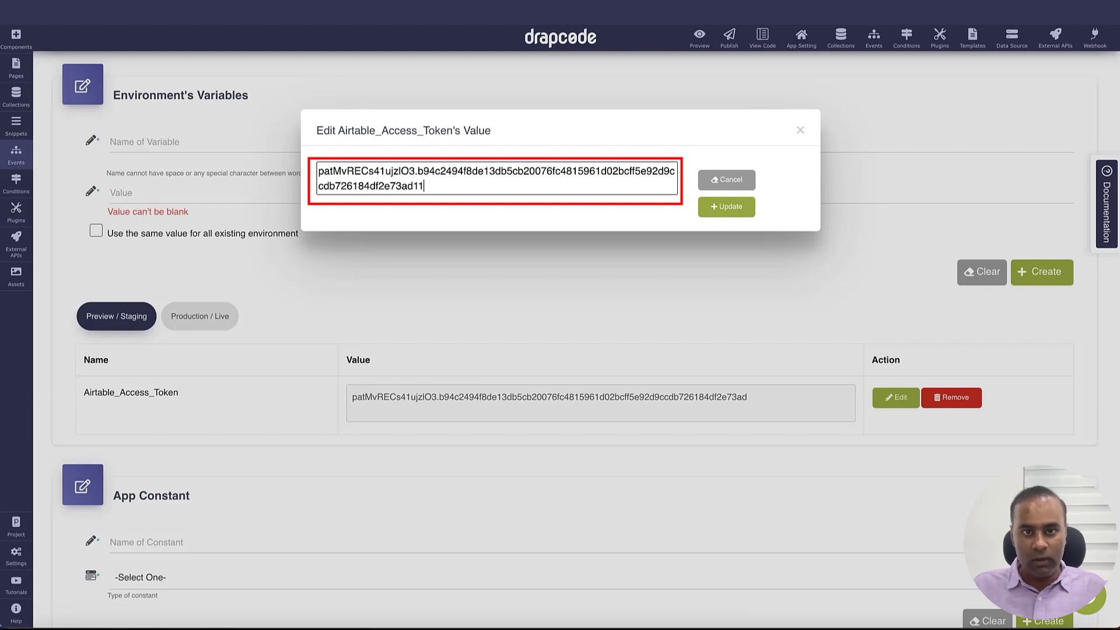
{"action": "left_click", "coordinate": [737, 208]}
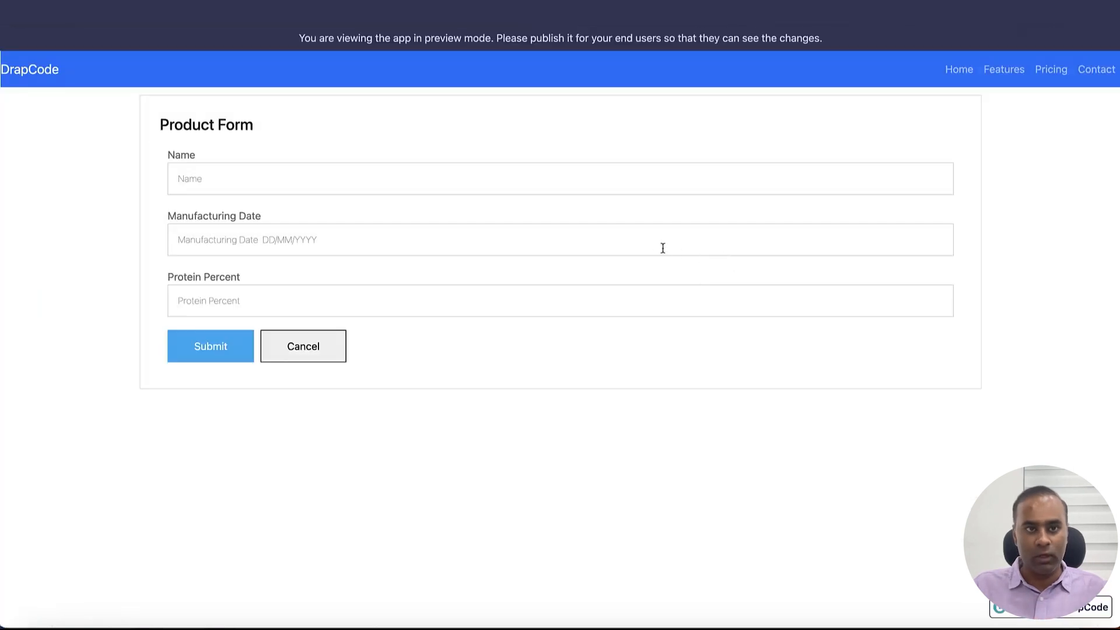
Submit product PR3, dated 11 Aug 2023 with protein percent 32, in the preview form
{"action": "left_click", "coordinate": [380, 183]}
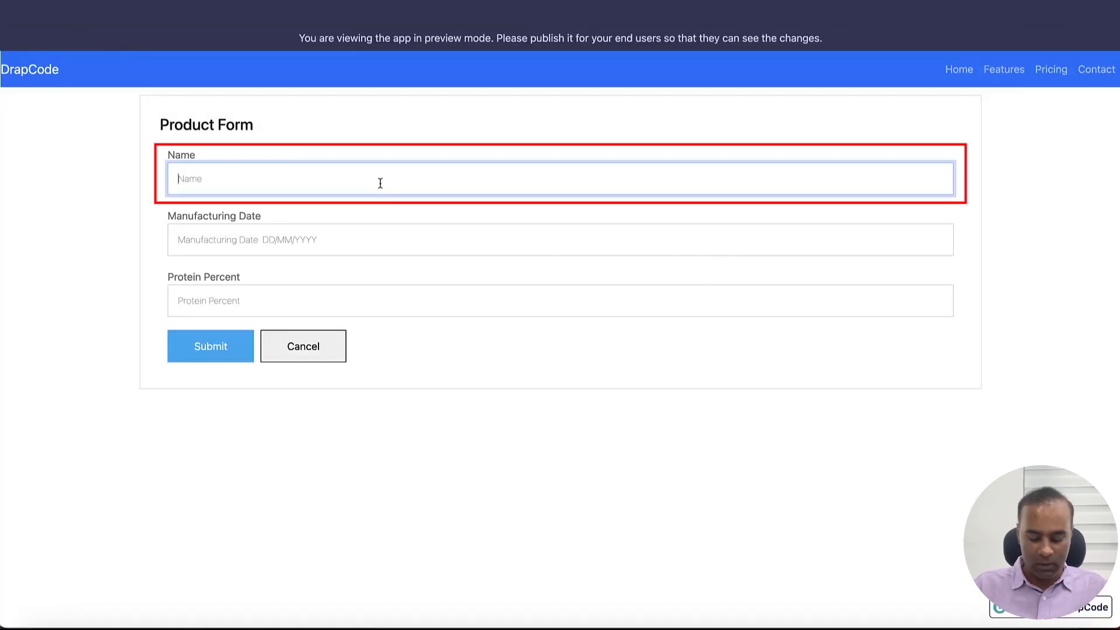
{"action": "type", "text": "PR3"}
{"action": "left_click", "coordinate": [357, 247]}
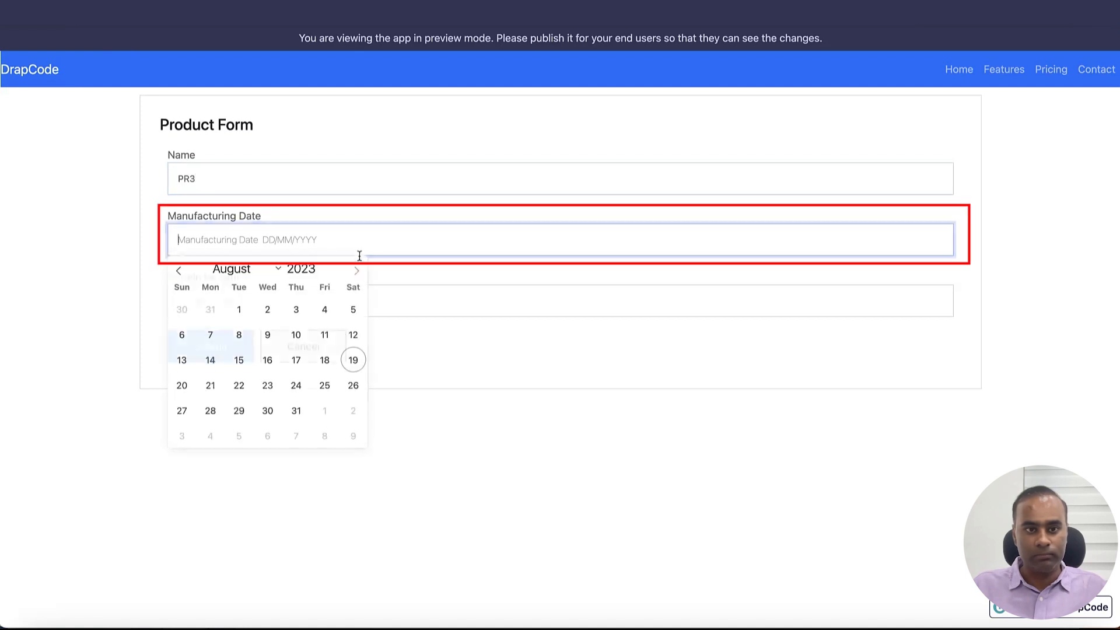
{"action": "left_click", "coordinate": [327, 333]}
{"action": "left_click", "coordinate": [315, 290]}
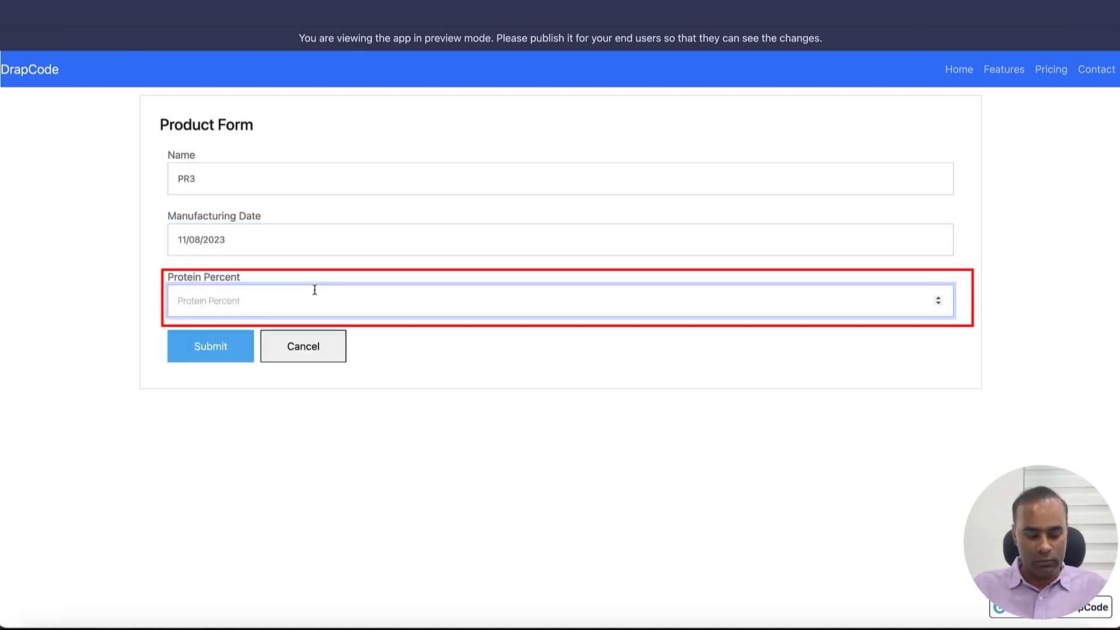
{"action": "type", "text": "32"}
{"action": "left_click", "coordinate": [213, 349]}
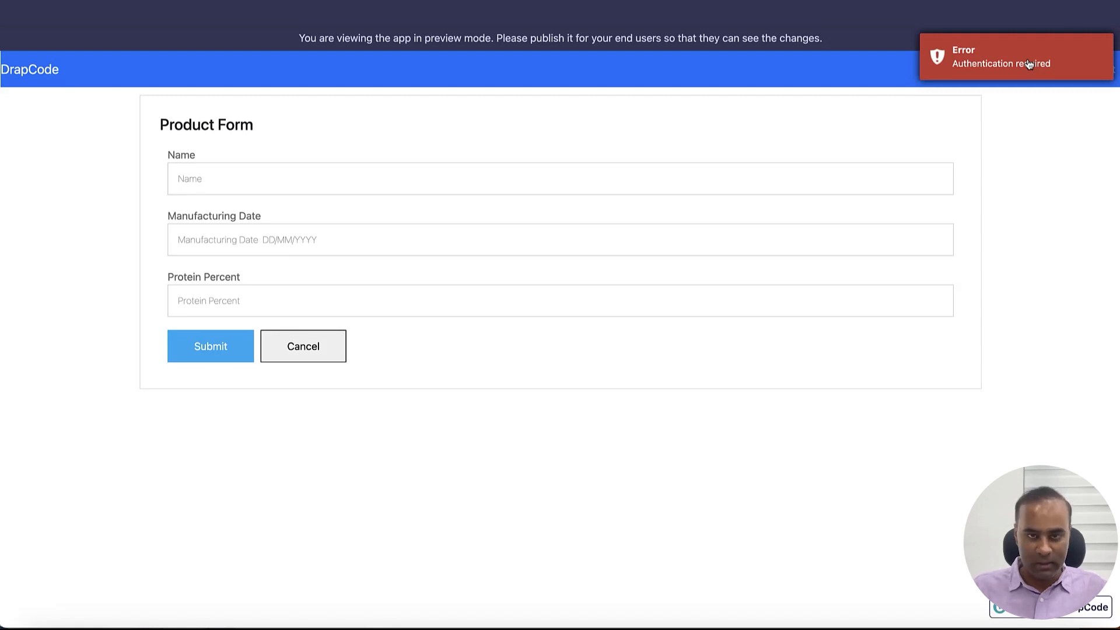
Check that Airtable's Product table still has three products, then edit the staging access token value
{"action": "key", "text": "super+Tab"}
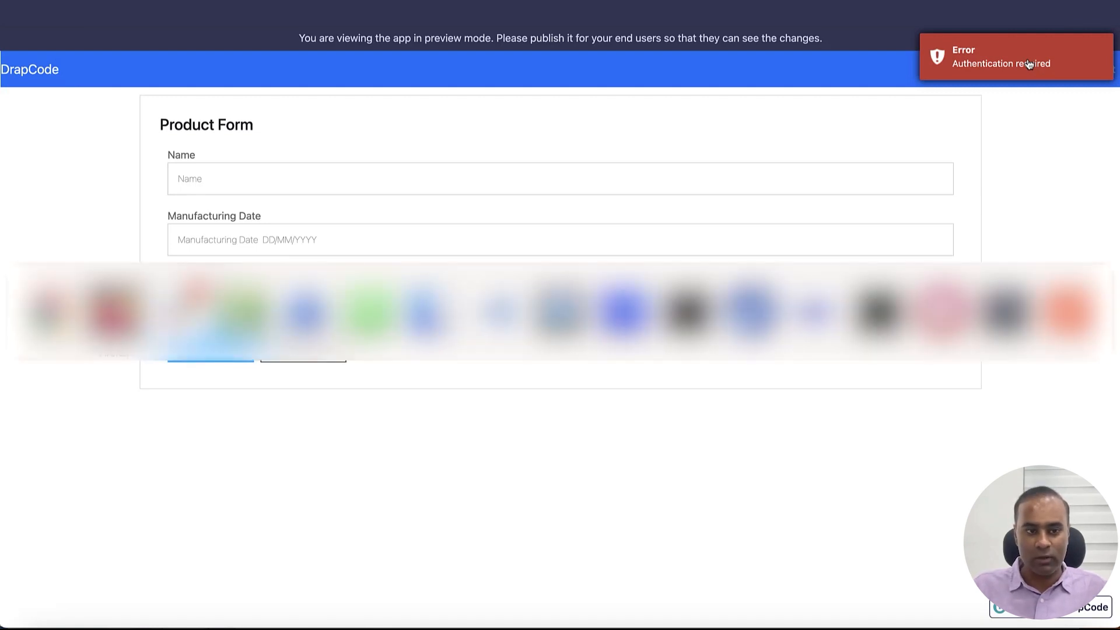
{"action": "key", "text": "ctrl+Tab"}
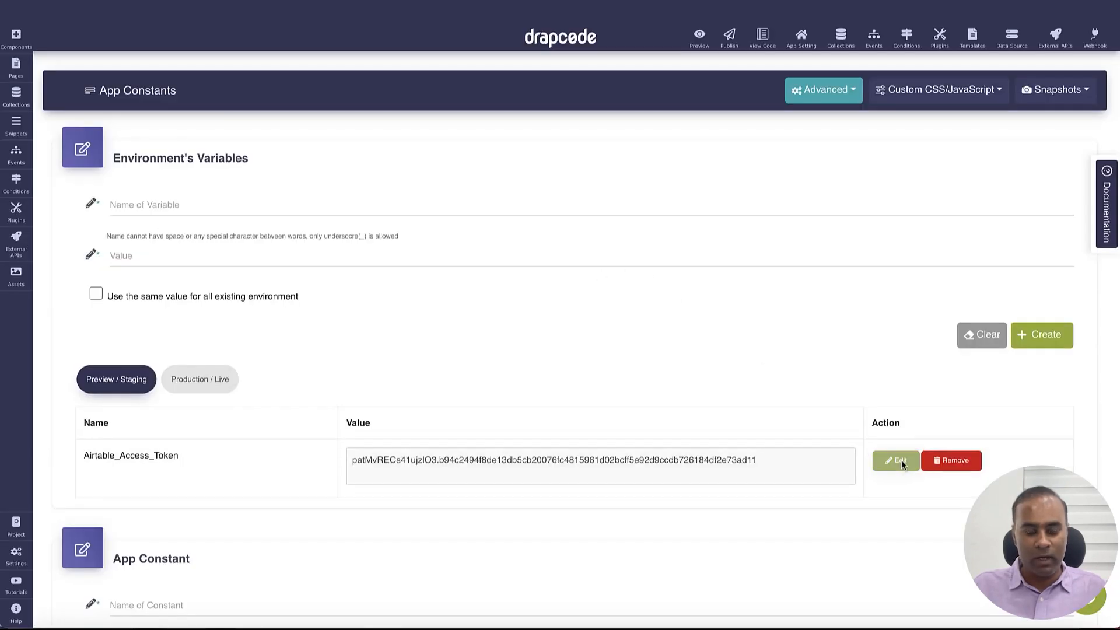
{"action": "left_click", "coordinate": [898, 460]}
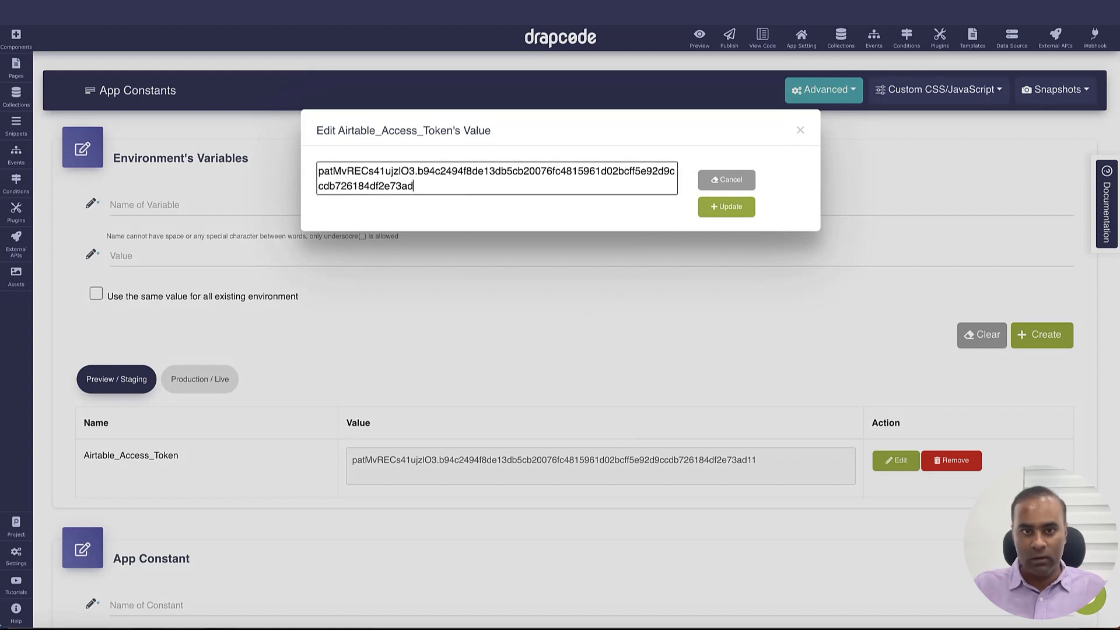
Save the trimmed staging Airtable_Access_Token value
{"action": "left_click", "coordinate": [724, 208]}
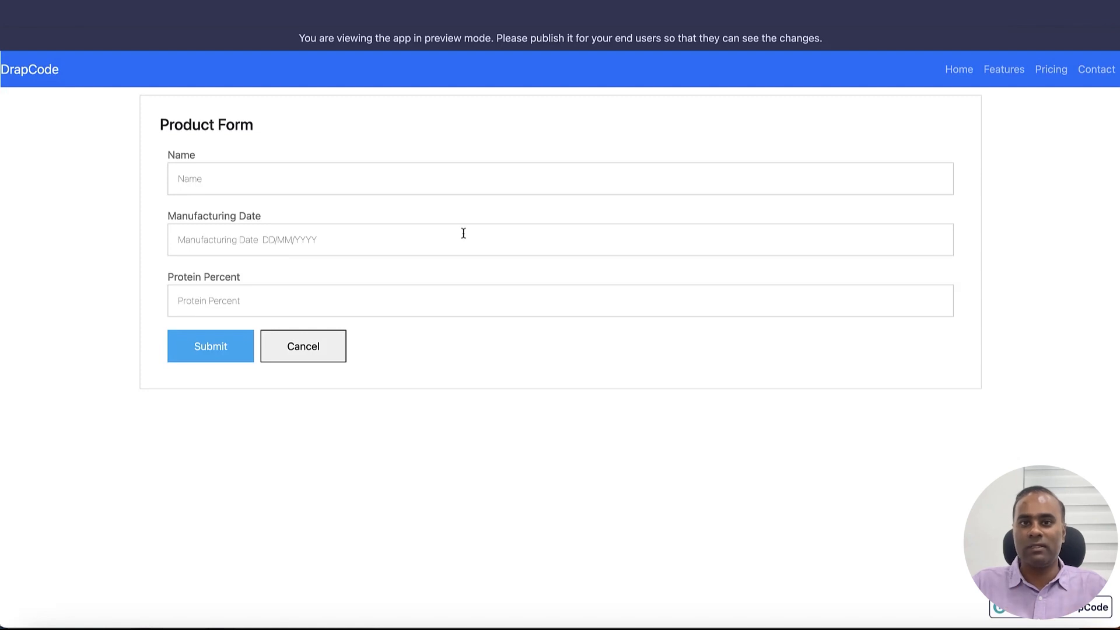
Submit product PR4, dated 24 Aug 2023 with protein 78, then verify it in Airtable
{"action": "left_click", "coordinate": [461, 189]}
{"action": "type", "text": "PR4"}
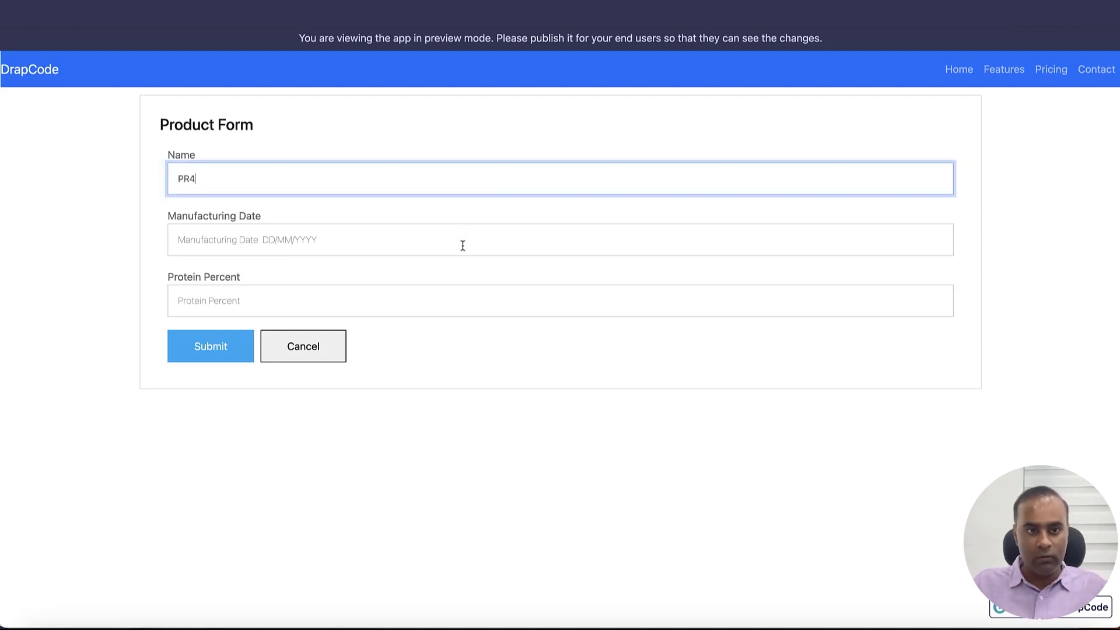
{"action": "left_click", "coordinate": [462, 246]}
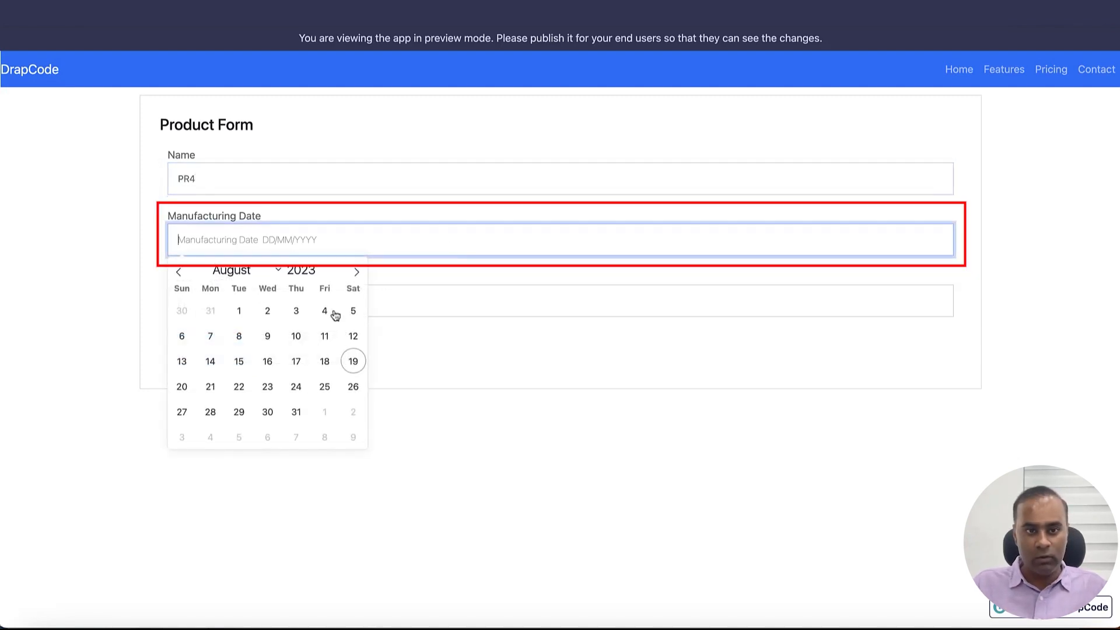
{"action": "left_click", "coordinate": [297, 388]}
{"action": "left_click", "coordinate": [271, 308]}
{"action": "type", "text": "78"}
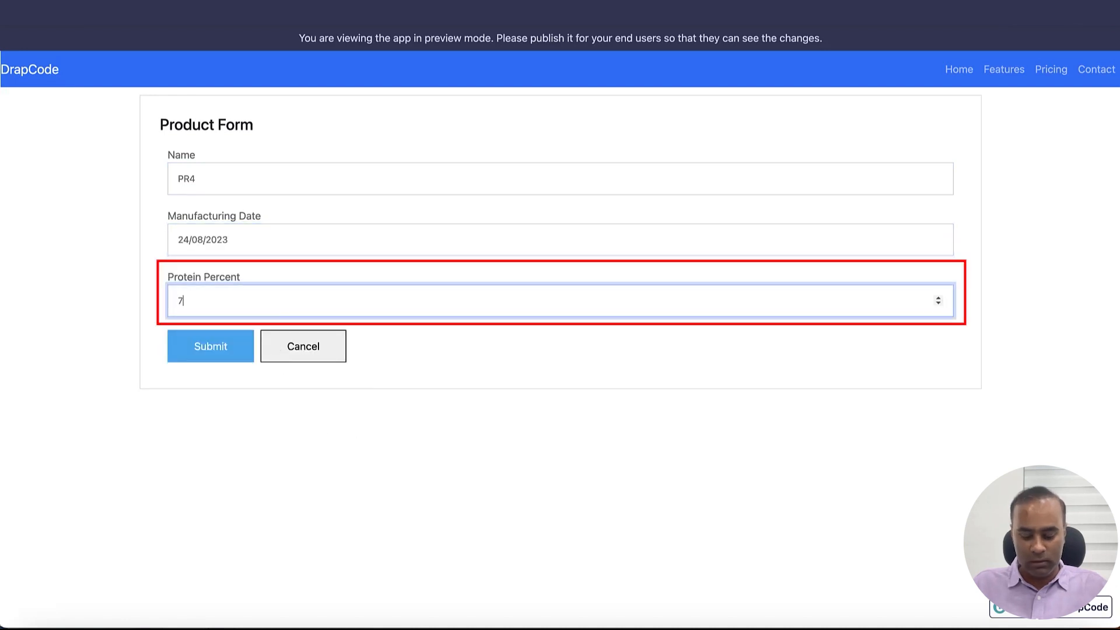
{"action": "left_click", "coordinate": [204, 349]}
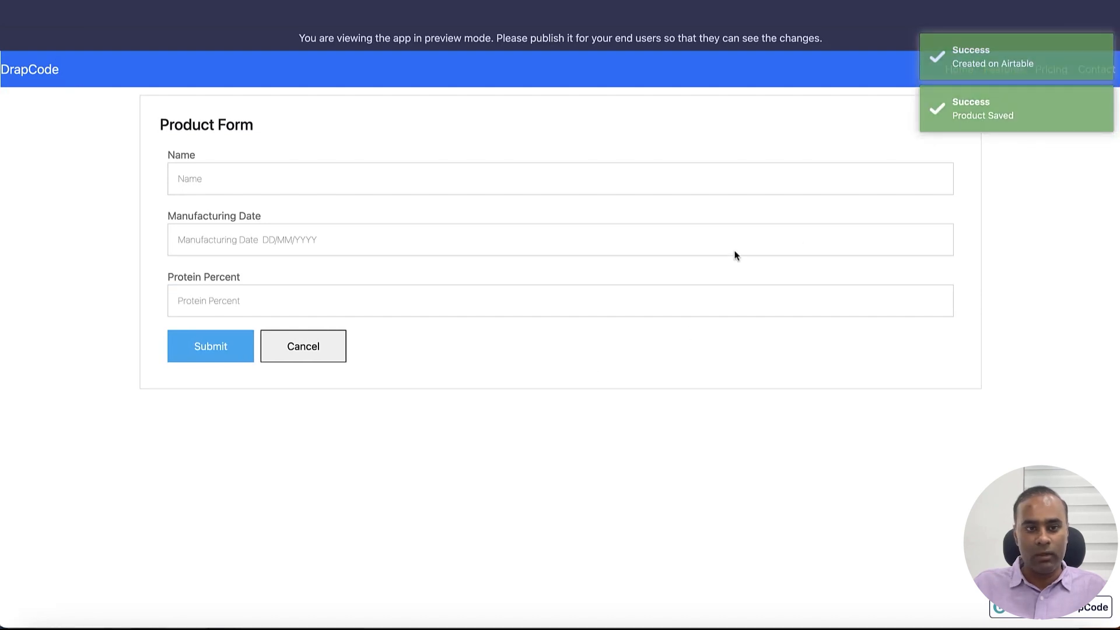
{"action": "key", "text": "ctrl+Tab"}
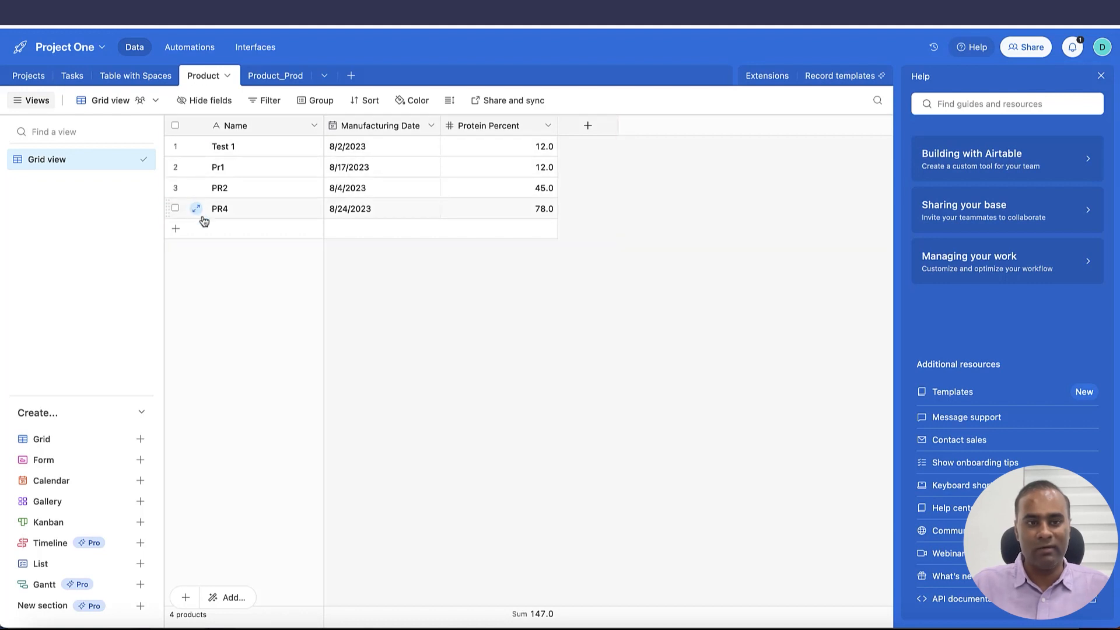
Compare Airtable's Product_Prod table, holding only Prod 1, against the Product table with PR4
{"action": "left_click", "coordinate": [283, 86]}
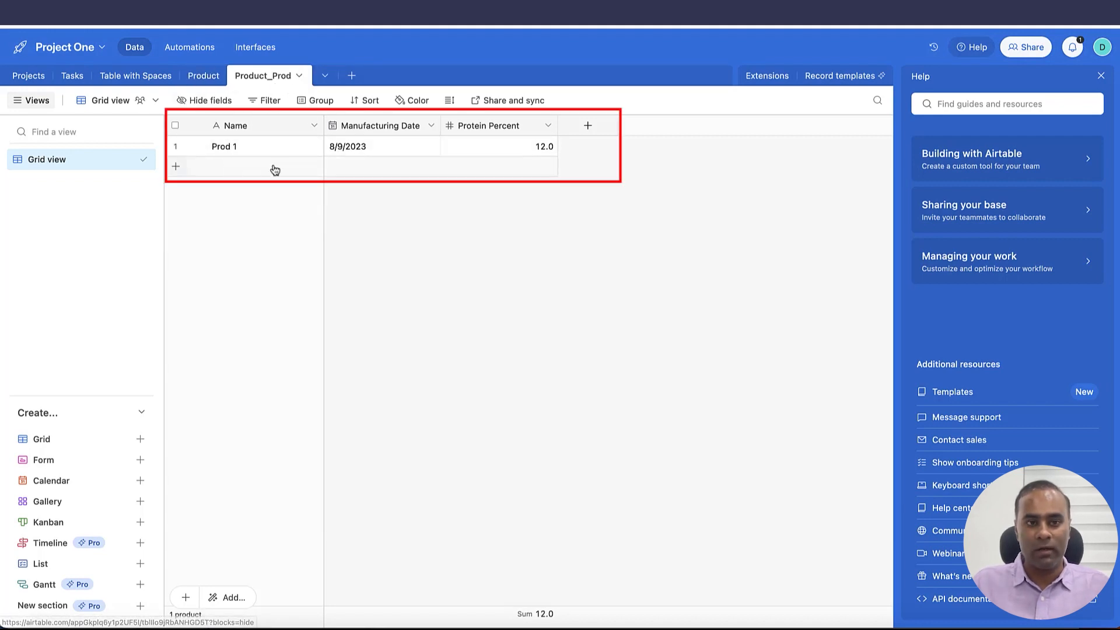
{"action": "left_click", "coordinate": [204, 86]}
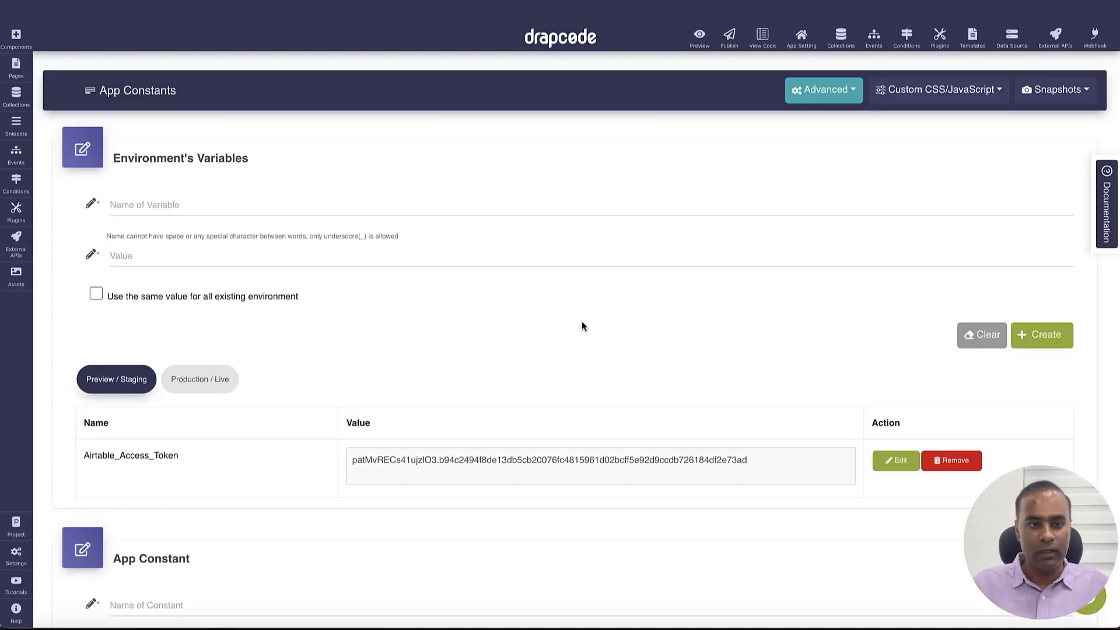
Cut the Airtable product URL out of the REST API URL field
{"action": "left_click", "coordinate": [379, 223]}
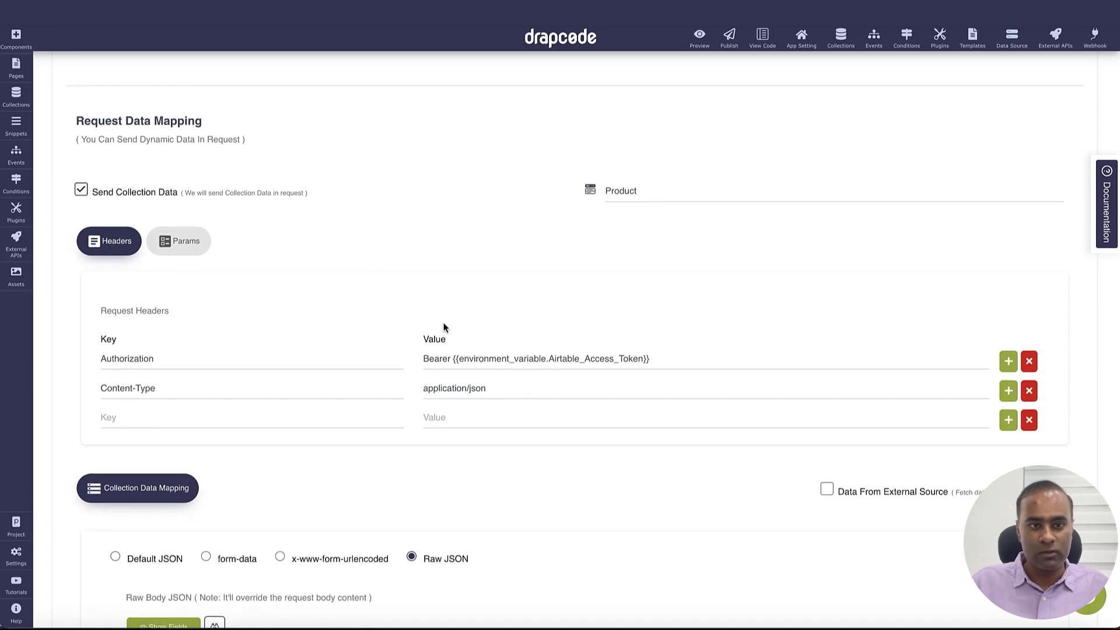
{"action": "scroll", "coordinate": [444, 328], "scroll_direction": "up", "scroll_amount": 5}
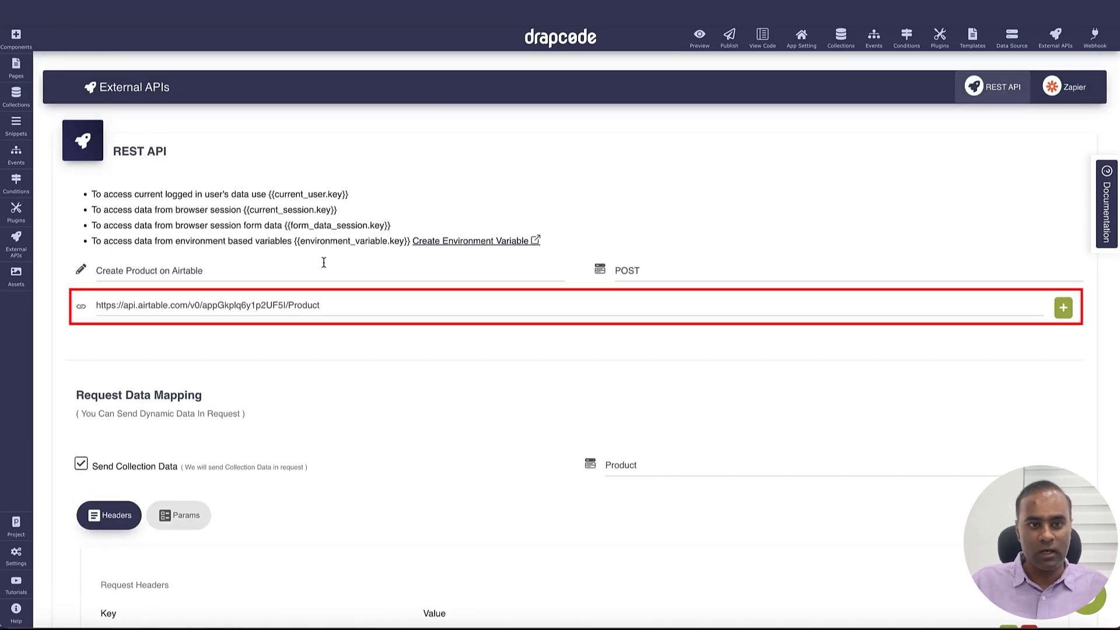
{"action": "double_click", "coordinate": [306, 305]}
{"action": "triple_click", "coordinate": [199, 309]}
{"action": "key", "text": "ctrl+c"}
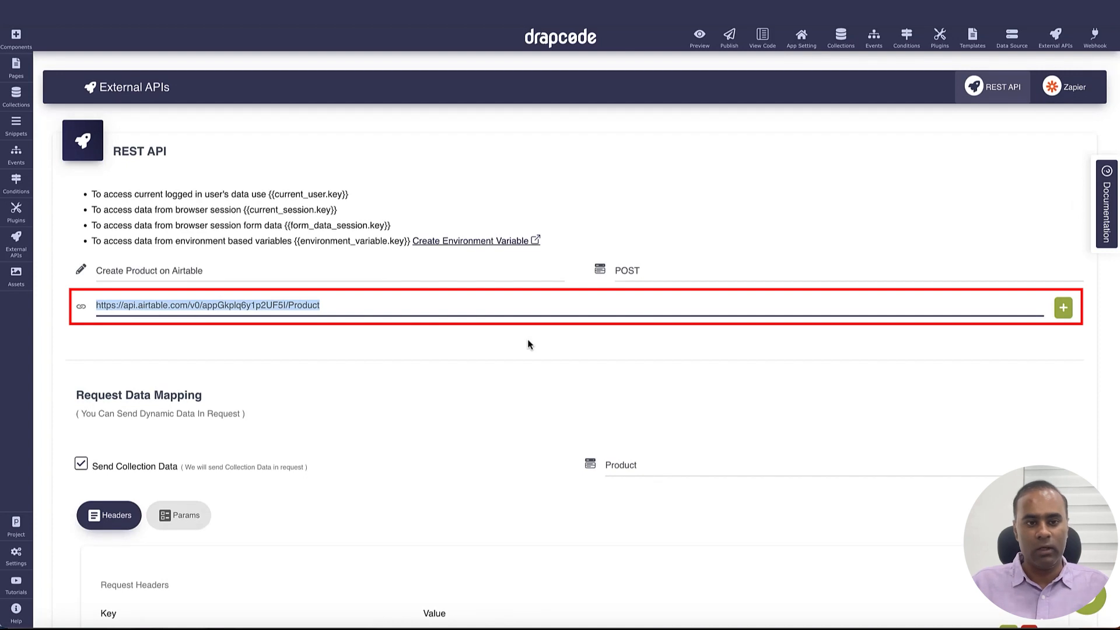
{"action": "left_click", "coordinate": [236, 305]}
{"action": "left_click_drag", "start_coordinate": [200, 305], "coordinate": [228, 353]}
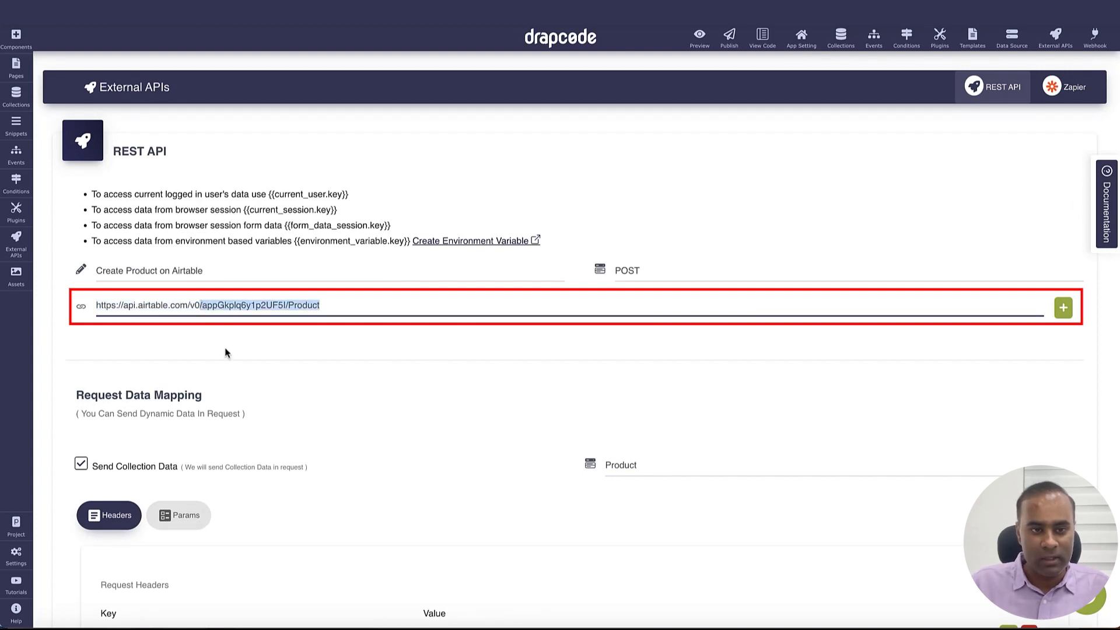
{"action": "triple_click", "coordinate": [430, 305]}
{"action": "key", "text": "BackSpace"}
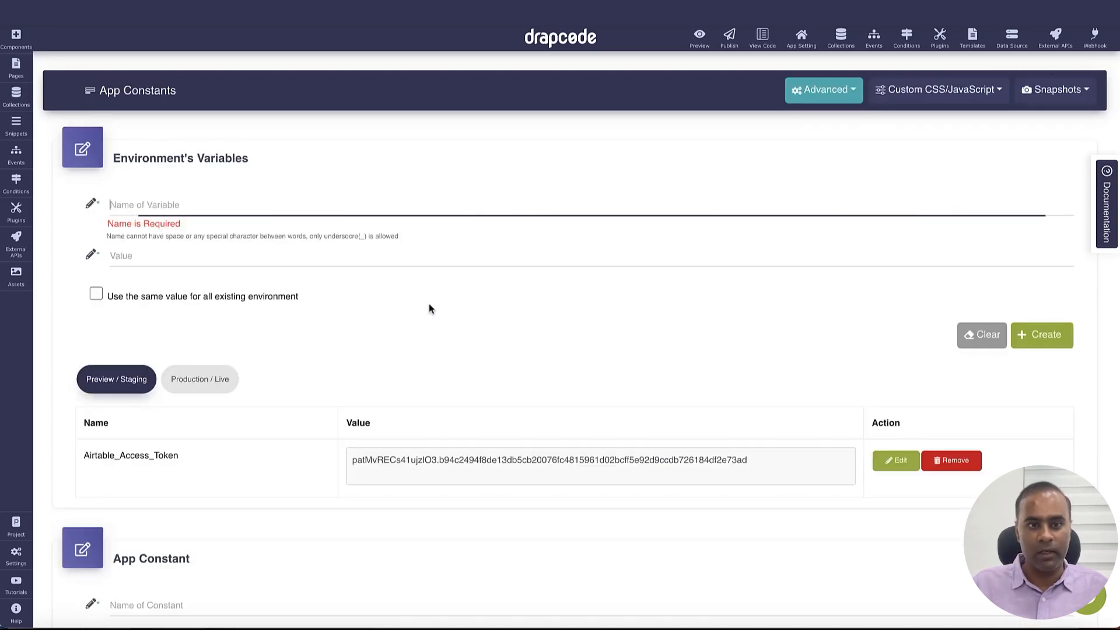
Create environment variable Airtable_product_URL holding that URL, shared by all environments
{"action": "type", "text": "Airtable_product_"}
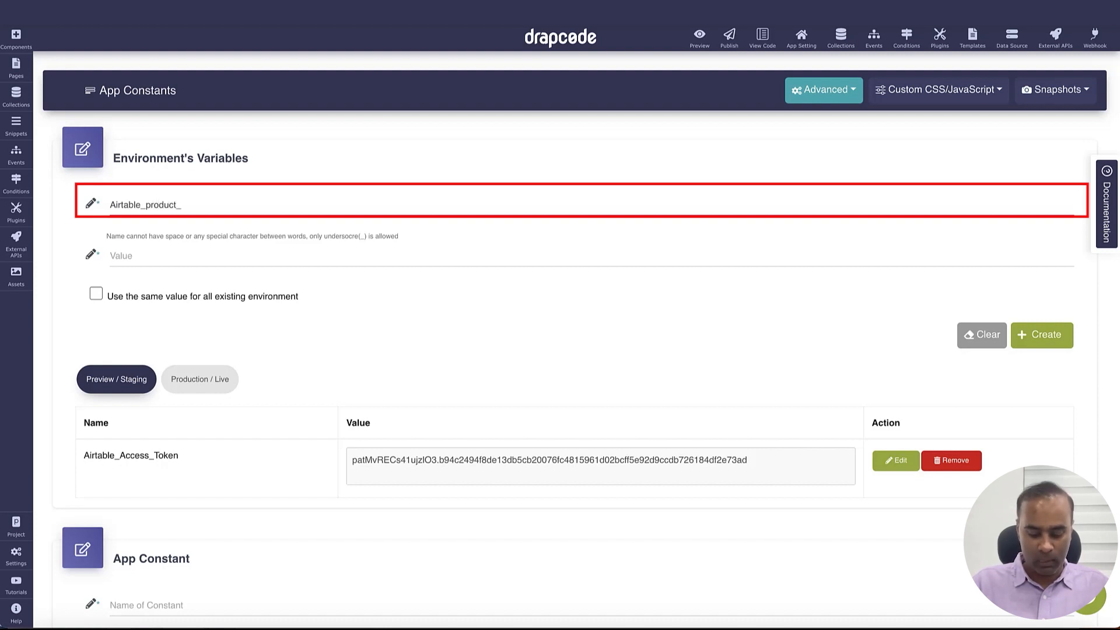
{"action": "type", "text": "URL"}
{"action": "left_click", "coordinate": [354, 260]}
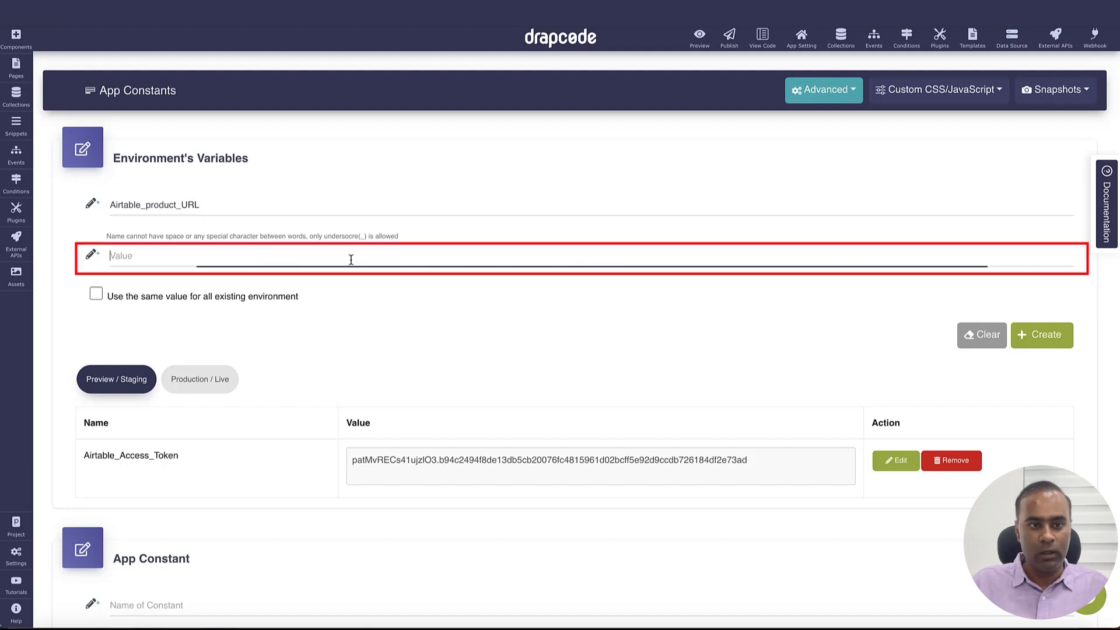
{"action": "key", "text": "ctrl+v"}
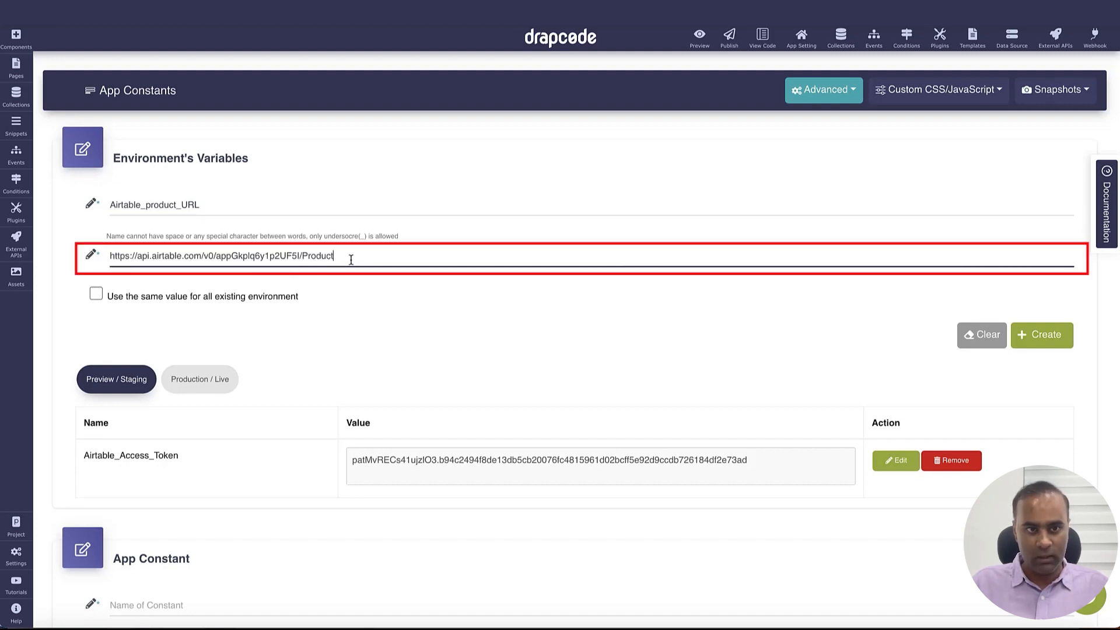
{"action": "left_click", "coordinate": [98, 294]}
{"action": "left_click", "coordinate": [1047, 343]}
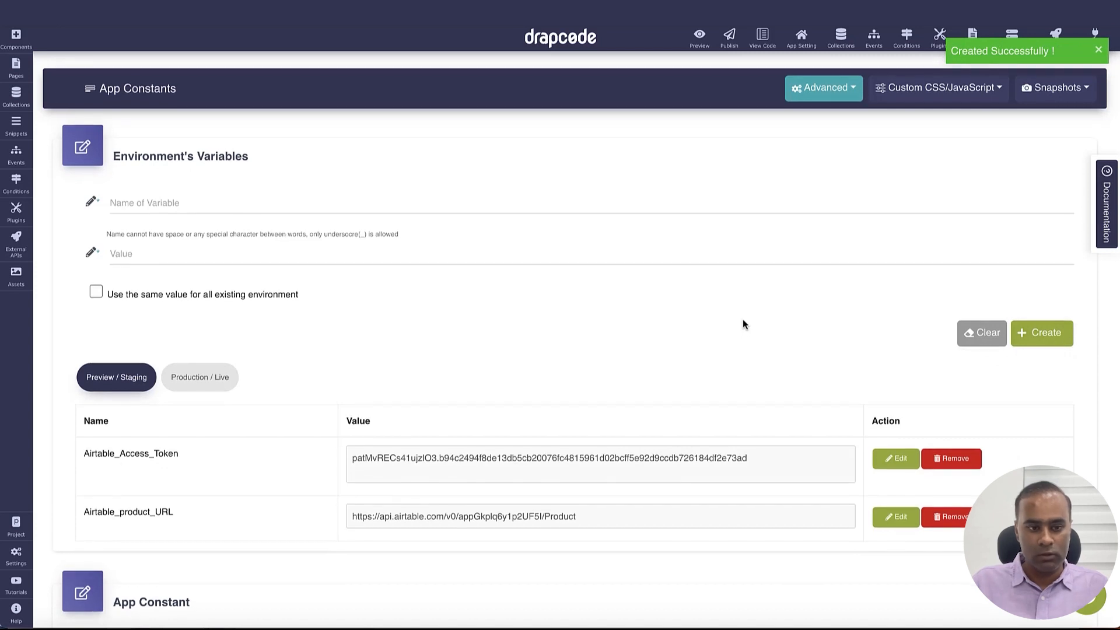
Review the variable values under the Production and Preview/Staging environments
{"action": "scroll", "coordinate": [743, 319], "scroll_direction": "down", "scroll_amount": 1}
{"action": "left_click", "coordinate": [220, 362]}
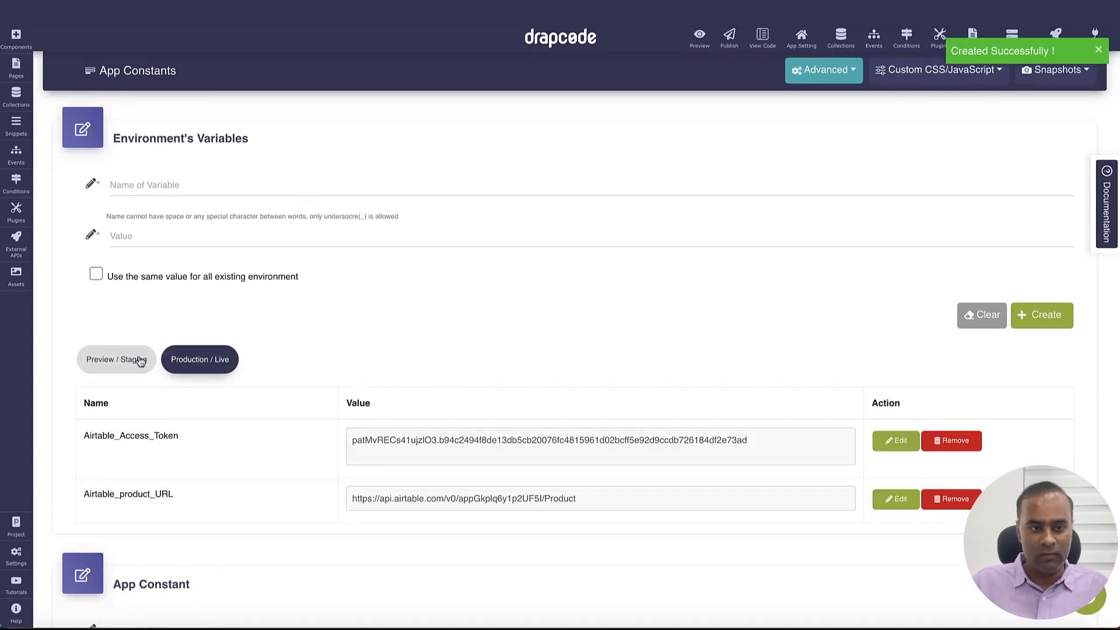
{"action": "left_click", "coordinate": [138, 359]}
{"action": "left_click", "coordinate": [200, 359]}
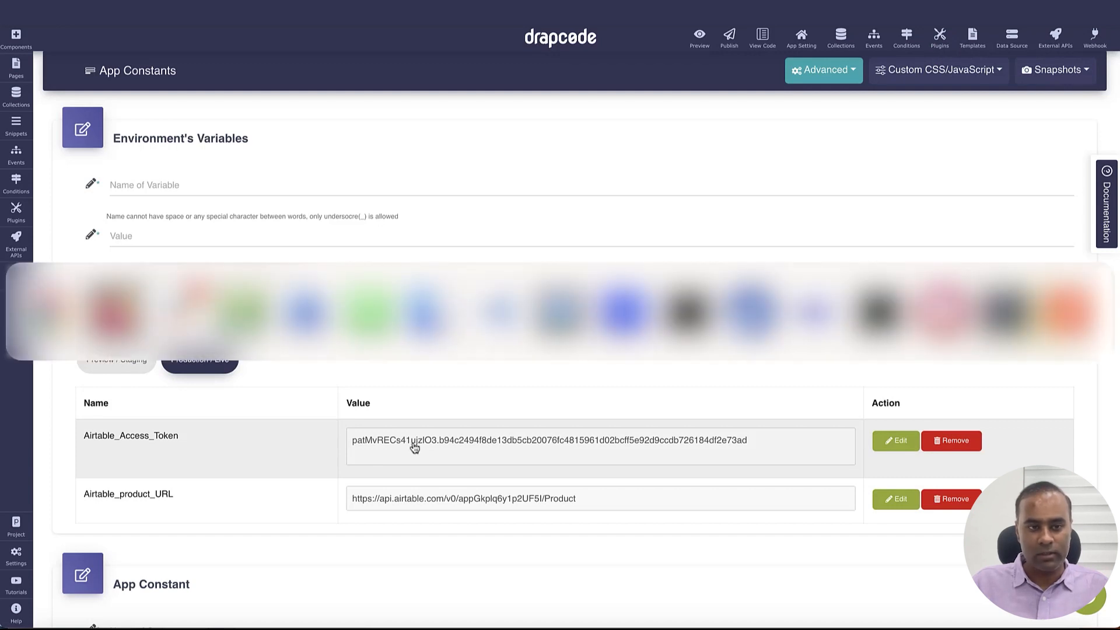
Copy the Product table's create-records endpoint URL from the Airtable API docs
{"action": "key", "text": "super+Tab"}
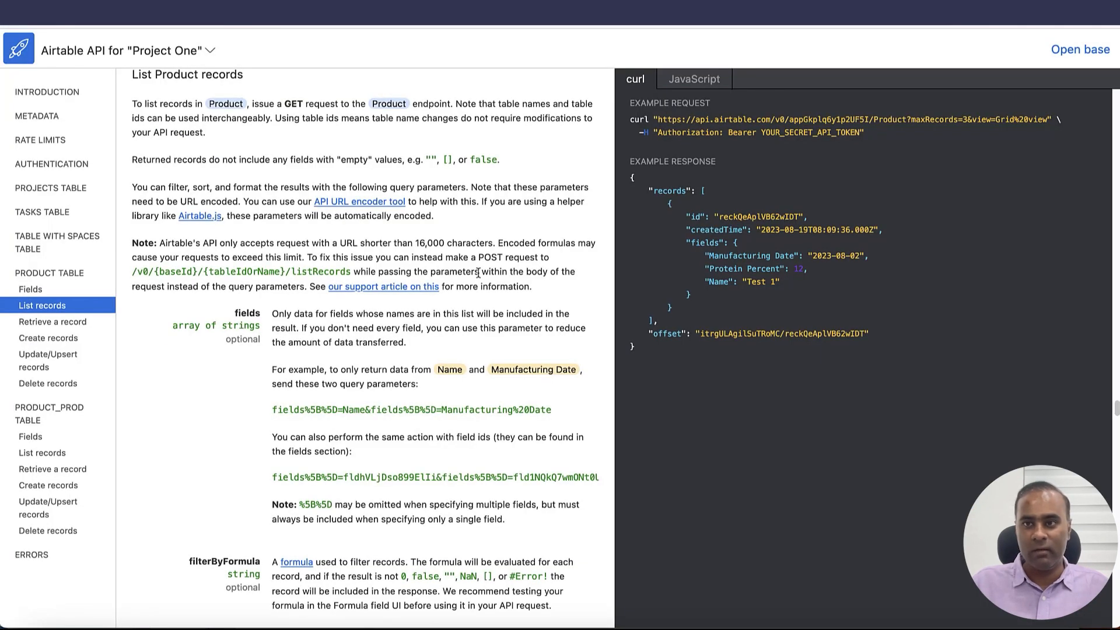
{"action": "scroll", "coordinate": [176, 341], "scroll_direction": "up", "scroll_amount": 2}
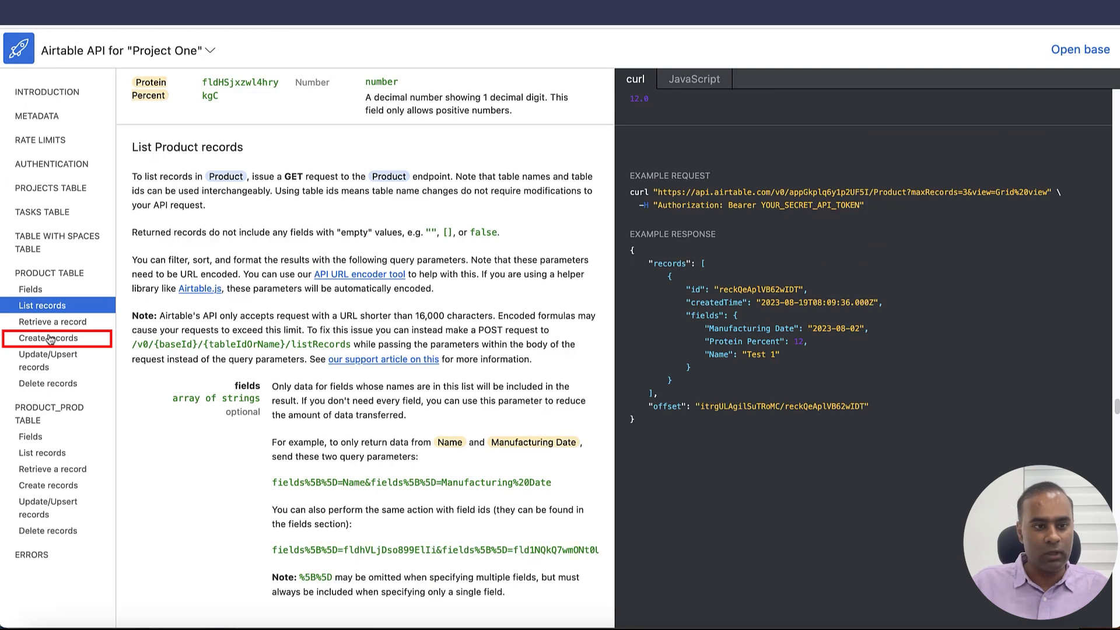
{"action": "left_click", "coordinate": [50, 339]}
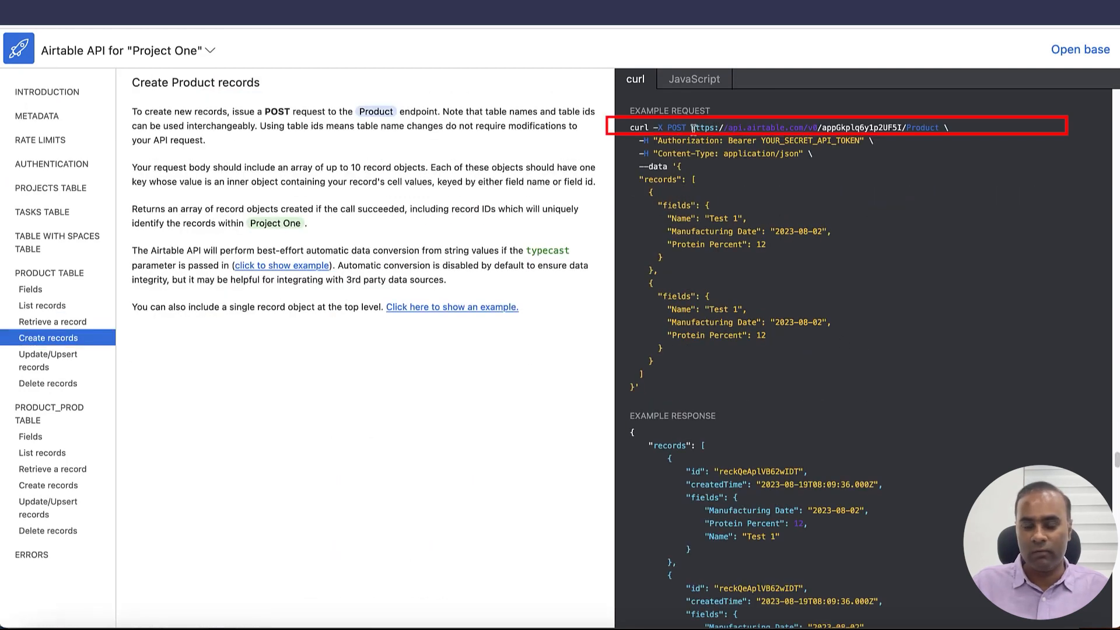
{"action": "left_click_drag", "start_coordinate": [692, 128], "coordinate": [934, 128]}
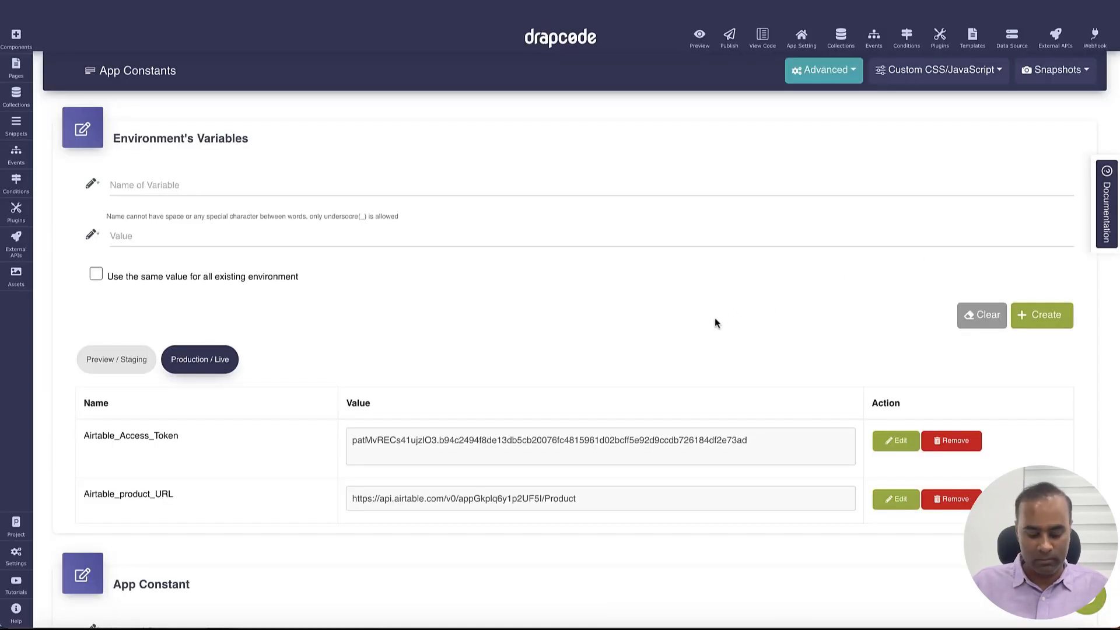
{"action": "key", "text": "ctrl+f"}
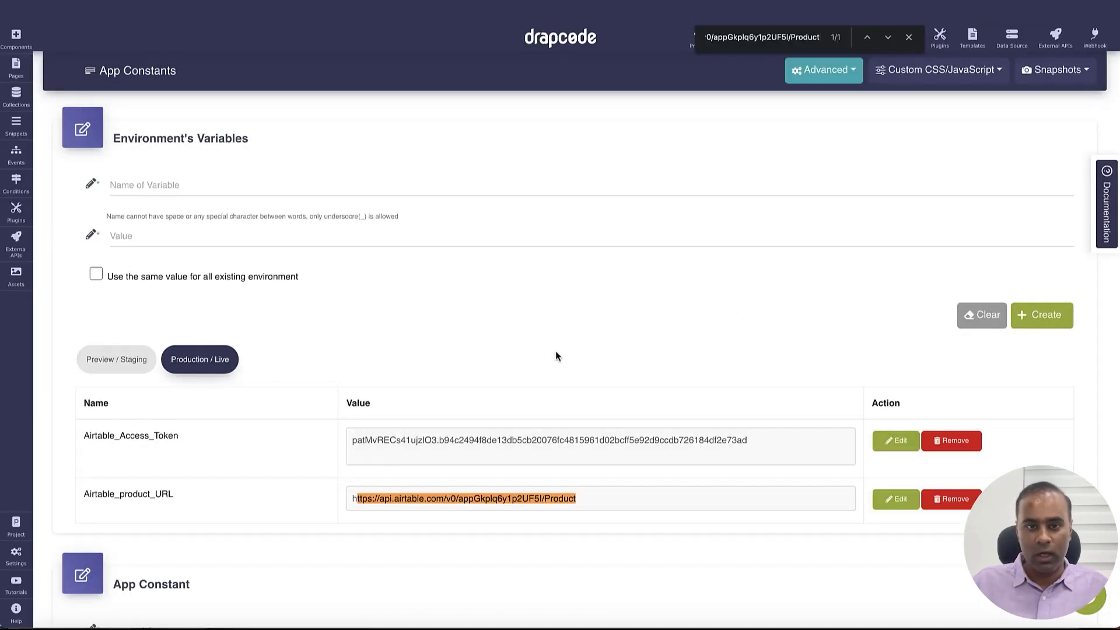
Look up the Product_Prod create-records endpoint URL in the API docs
{"action": "key", "text": "ctrl+Tab"}
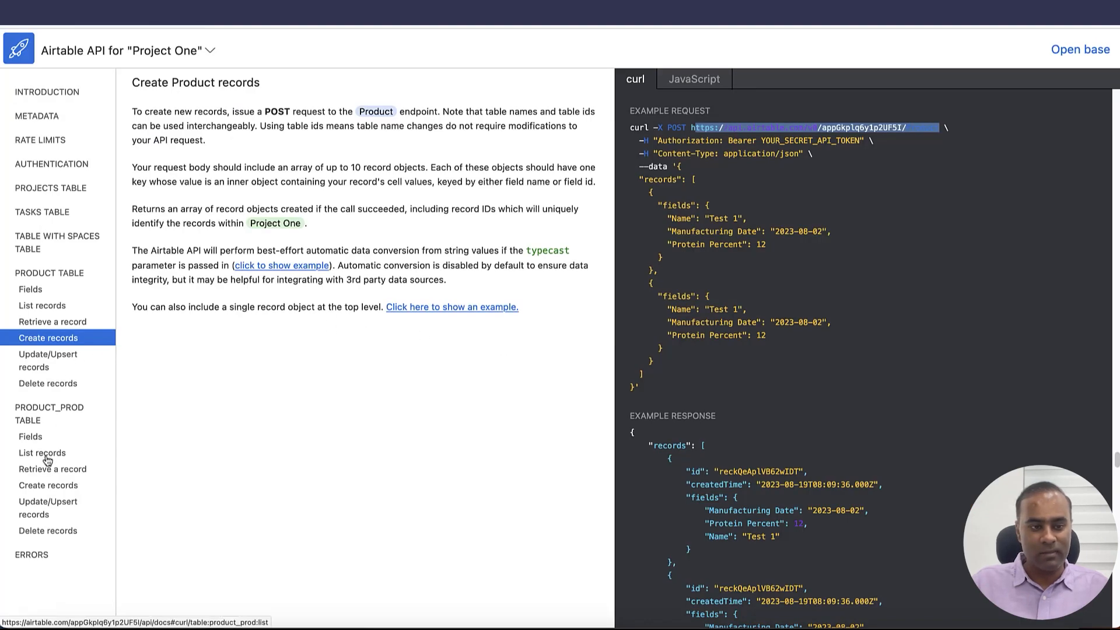
{"action": "left_click", "coordinate": [41, 490]}
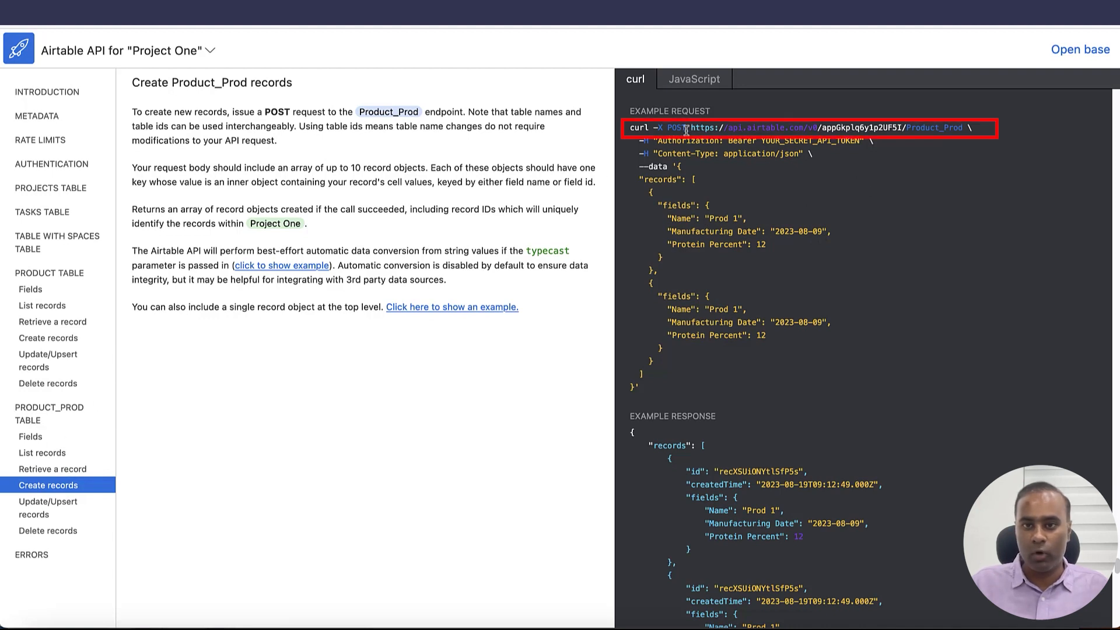
{"action": "left_click_drag", "start_coordinate": [691, 127], "coordinate": [964, 127]}
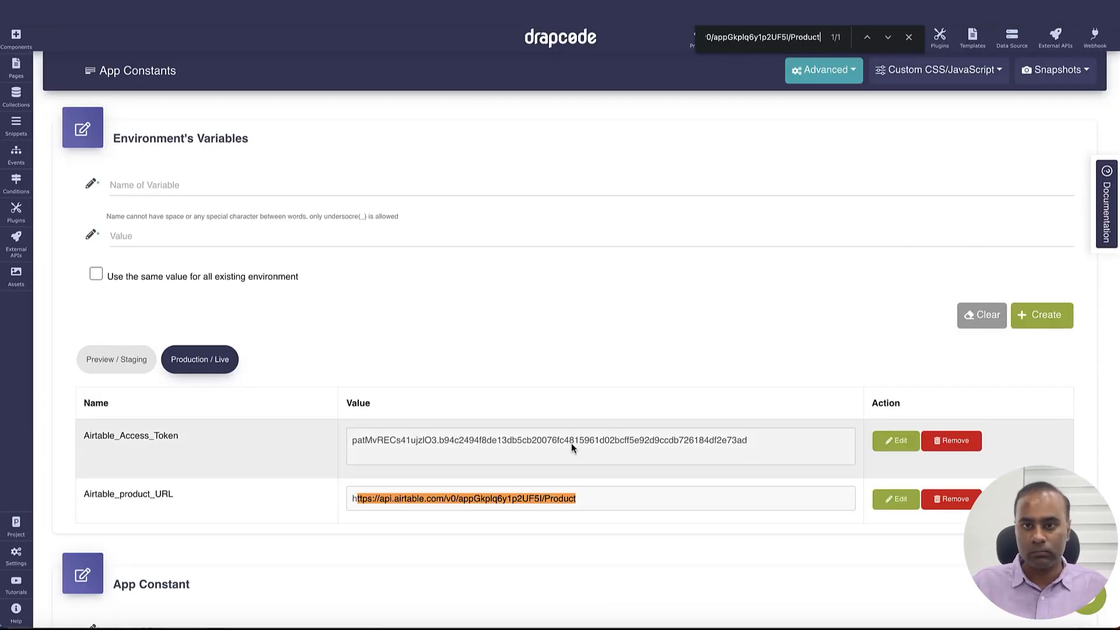
Append _Prod to the production Airtable_product_URL value, saving it to point at Product_Prod
{"action": "left_click", "coordinate": [134, 362]}
{"action": "left_click", "coordinate": [199, 359]}
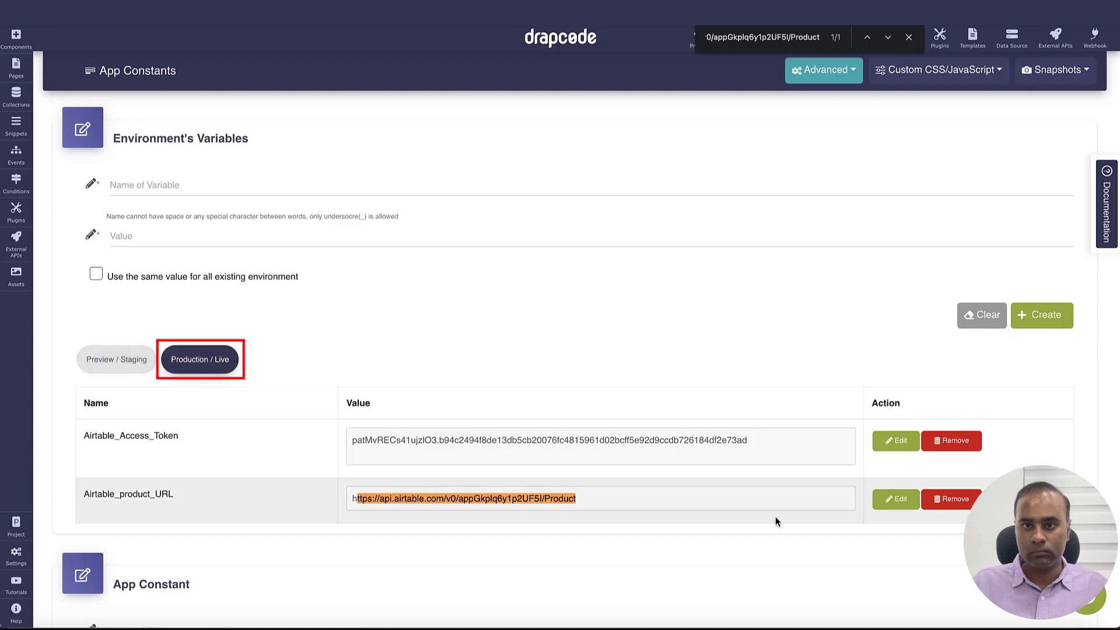
{"action": "left_click", "coordinate": [897, 499]}
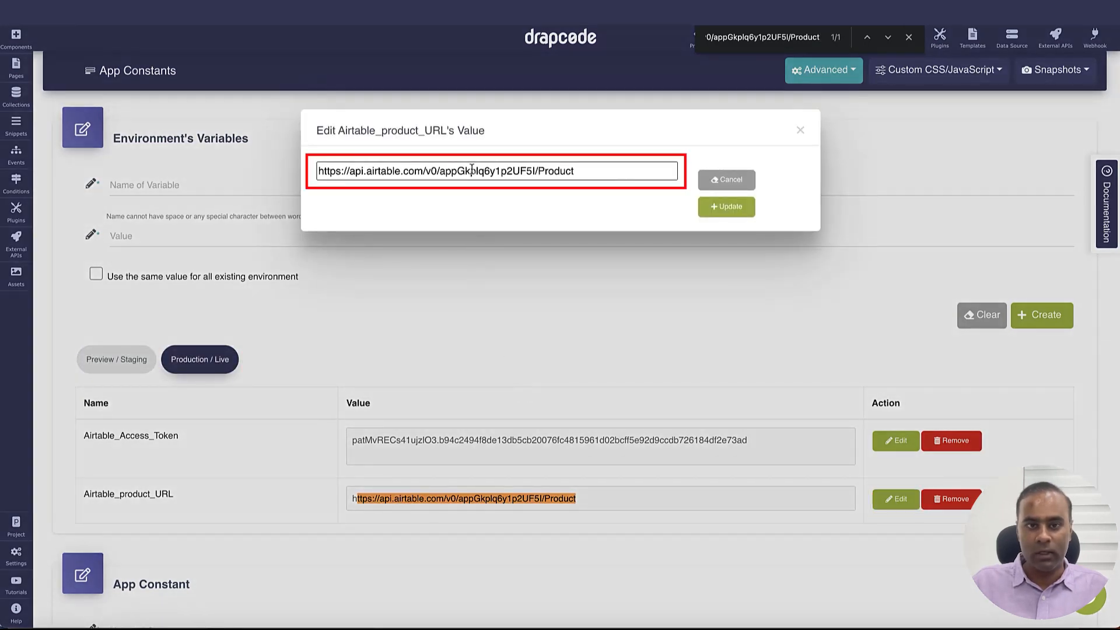
{"action": "triple_click", "coordinate": [473, 170]}
{"action": "key", "text": "End"}
{"action": "type", "text": "_Prod"}
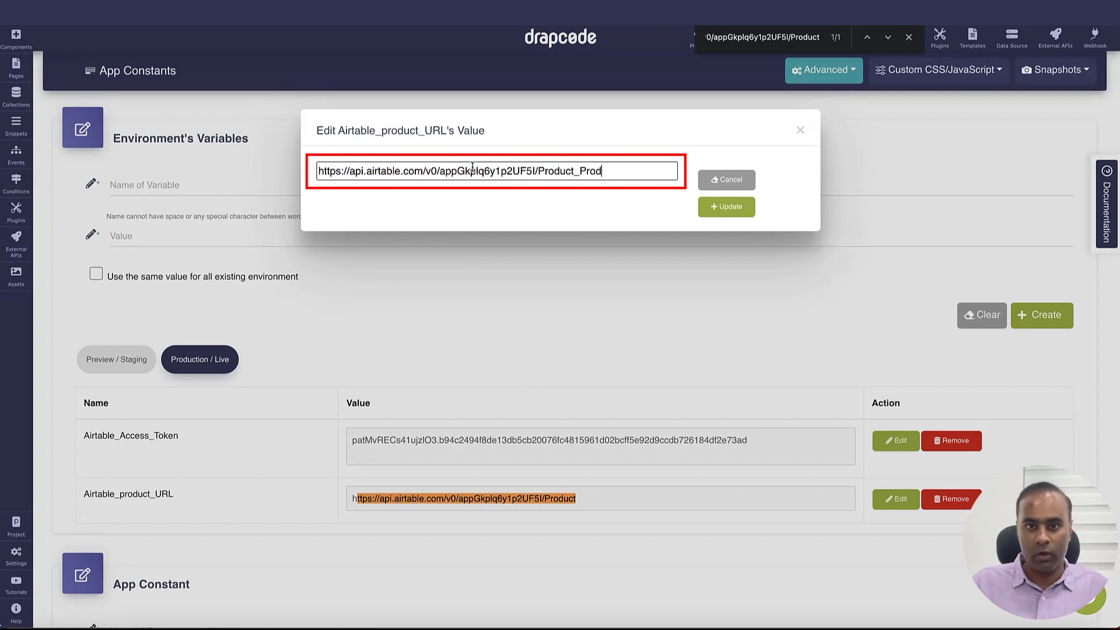
{"action": "left_click", "coordinate": [727, 207]}
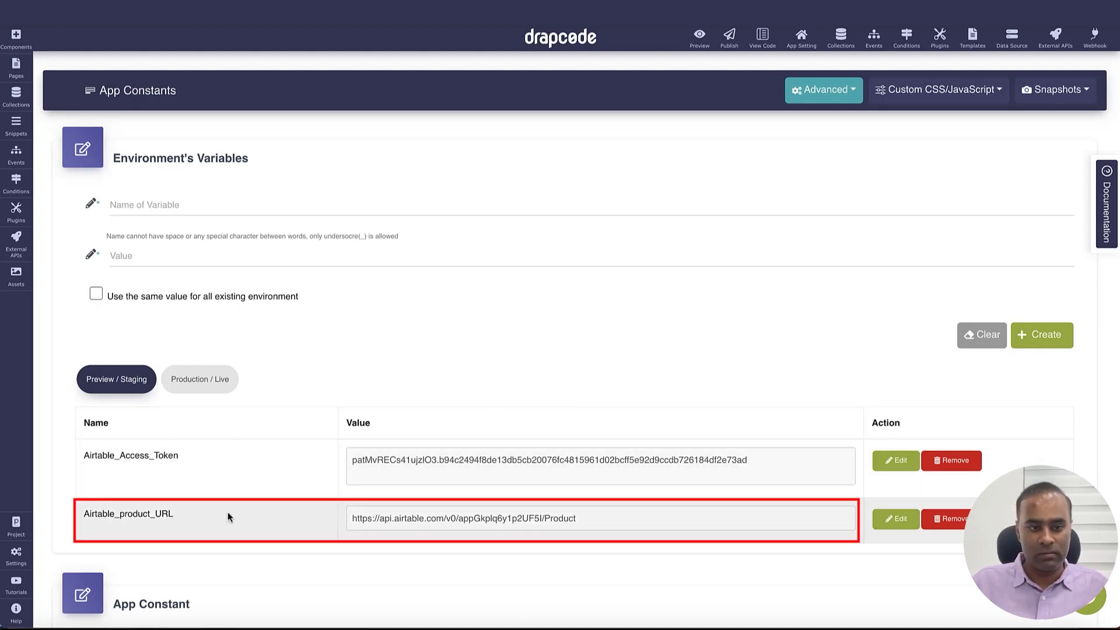
{"action": "left_click", "coordinate": [200, 385]}
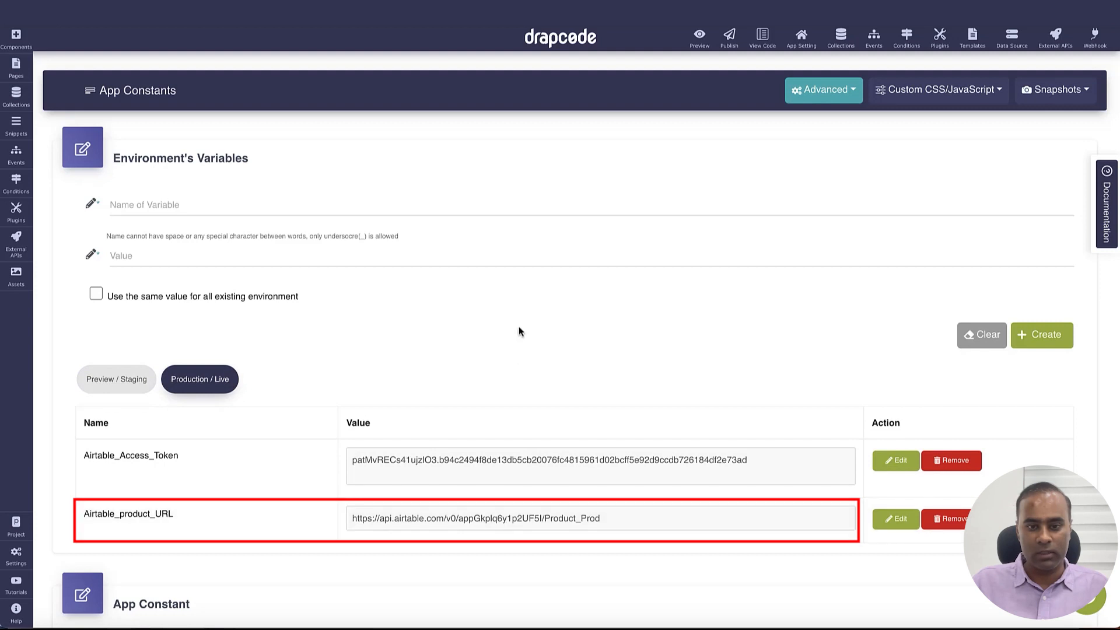
{"action": "key", "text": "ctrl+shift+Tab"}
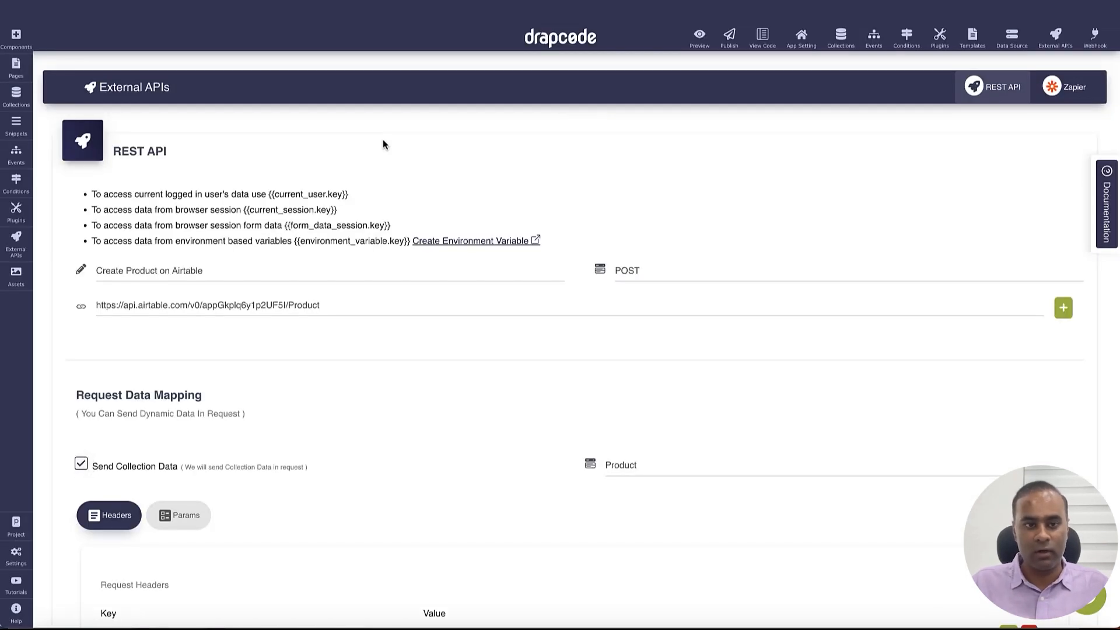
Replace the hardcoded Create Product URL with the Airtable_product_URL variable and save the settings
{"action": "triple_click", "coordinate": [387, 303]}
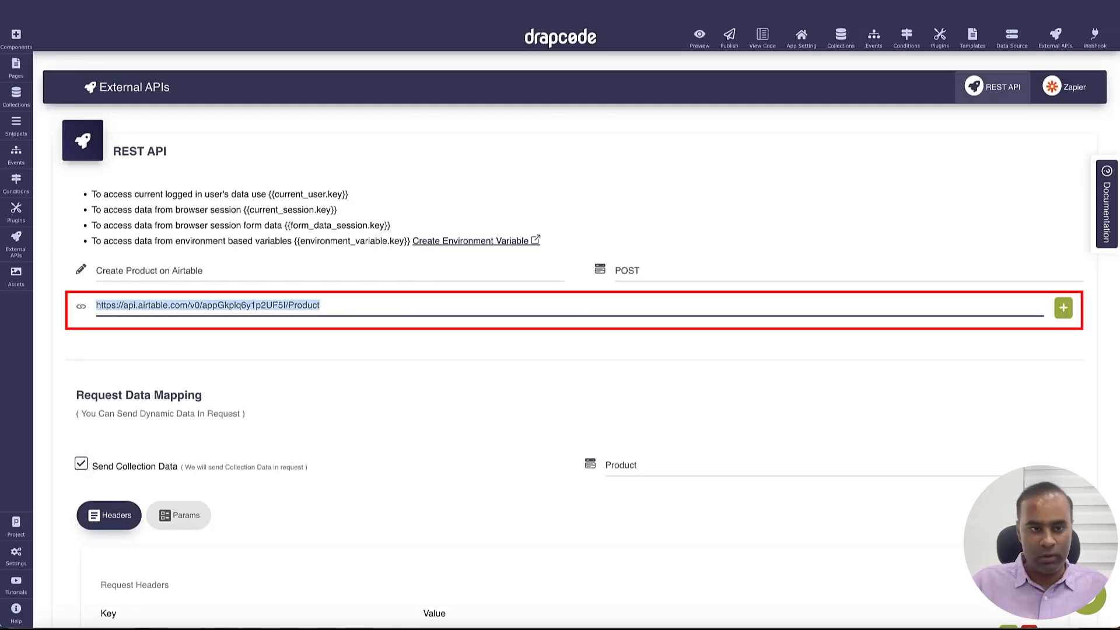
{"action": "key", "text": "BackSpace"}
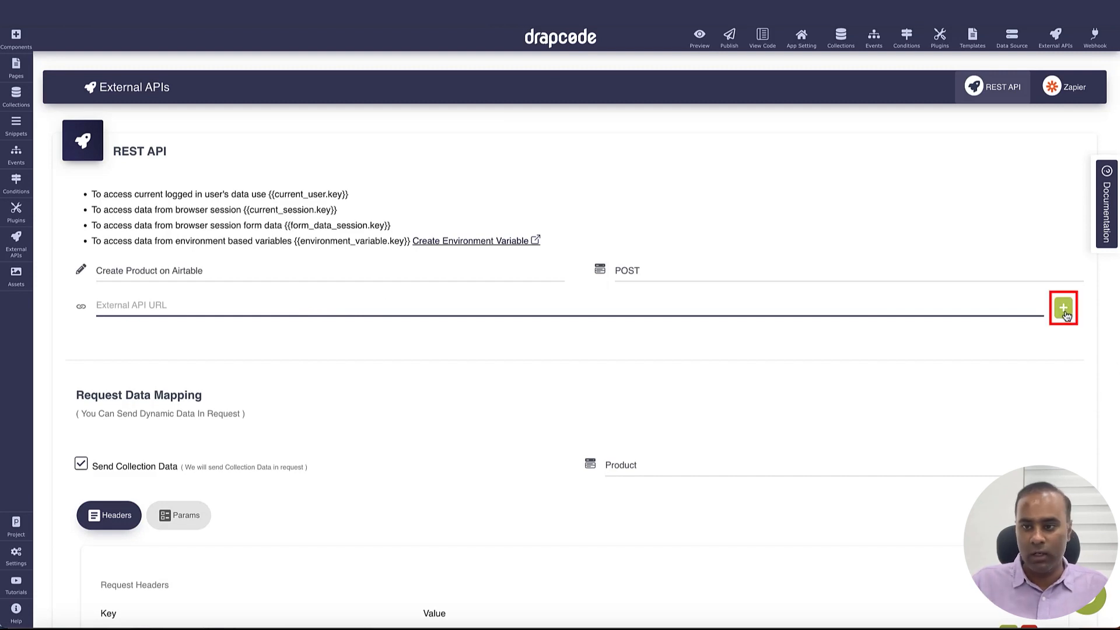
{"action": "left_click", "coordinate": [1063, 308]}
{"action": "left_click", "coordinate": [493, 448]}
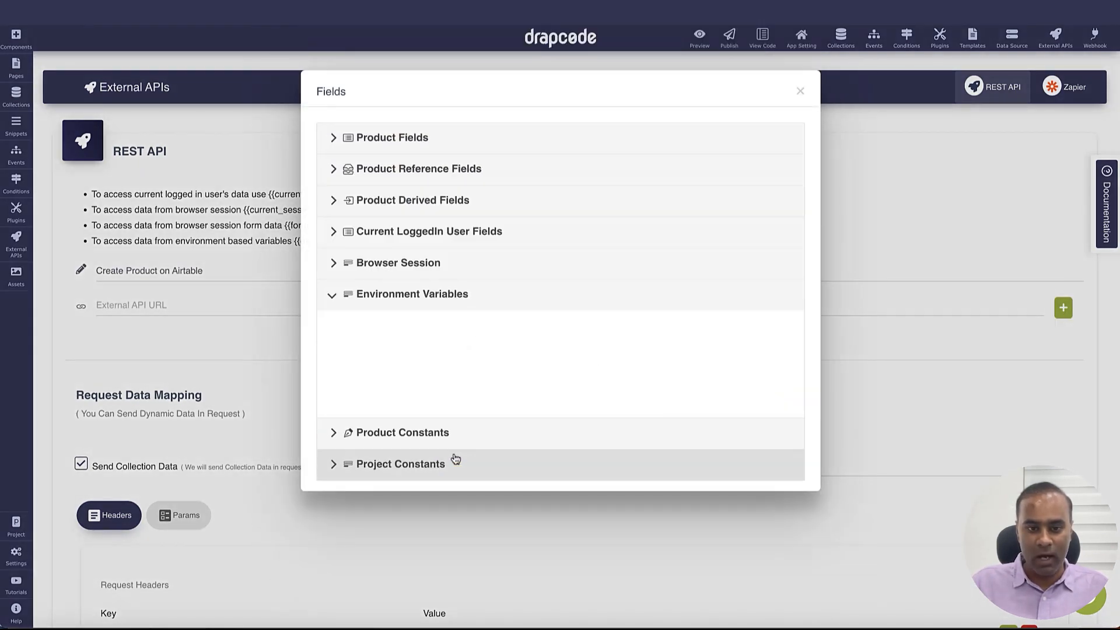
{"action": "left_click_drag", "start_coordinate": [351, 386], "coordinate": [674, 394]}
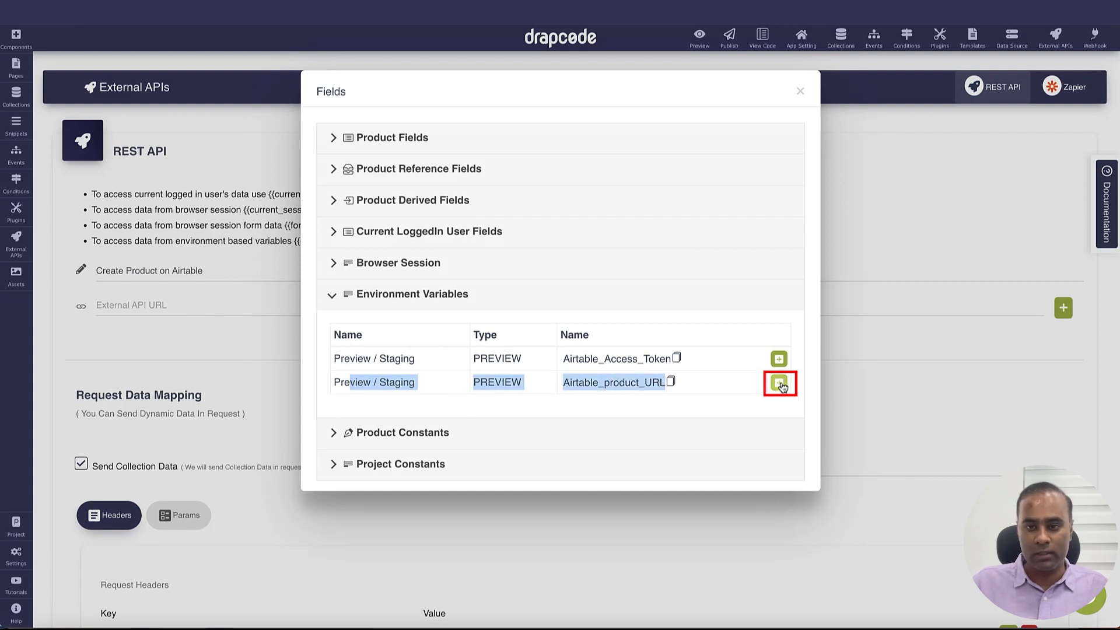
{"action": "left_click", "coordinate": [779, 383]}
{"action": "triple_click", "coordinate": [321, 308]}
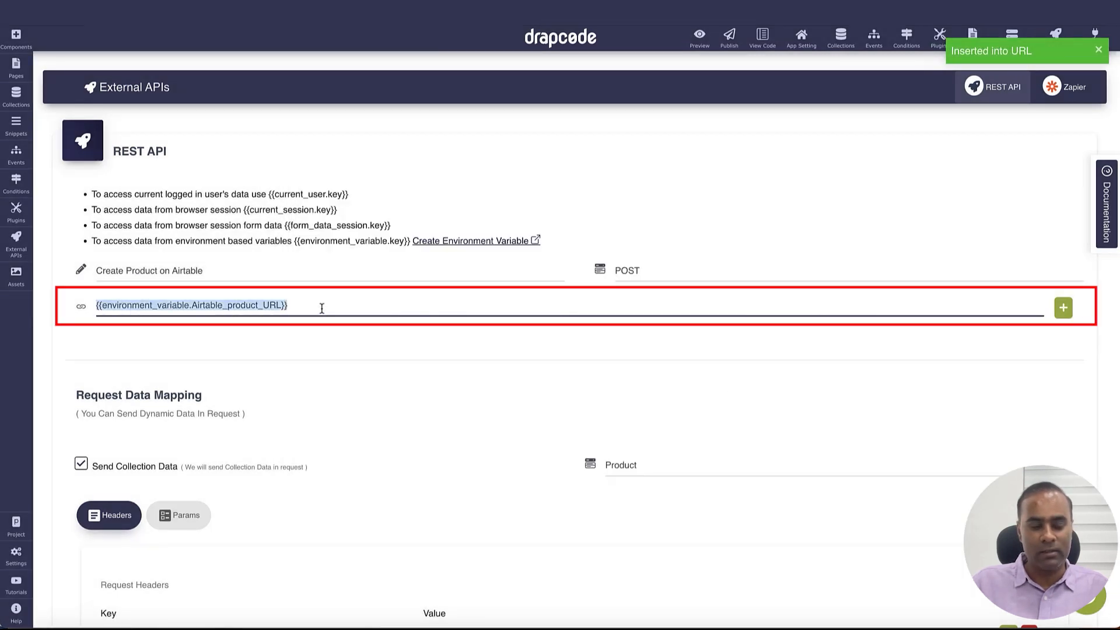
{"action": "scroll", "coordinate": [506, 378], "scroll_direction": "down", "scroll_amount": 8}
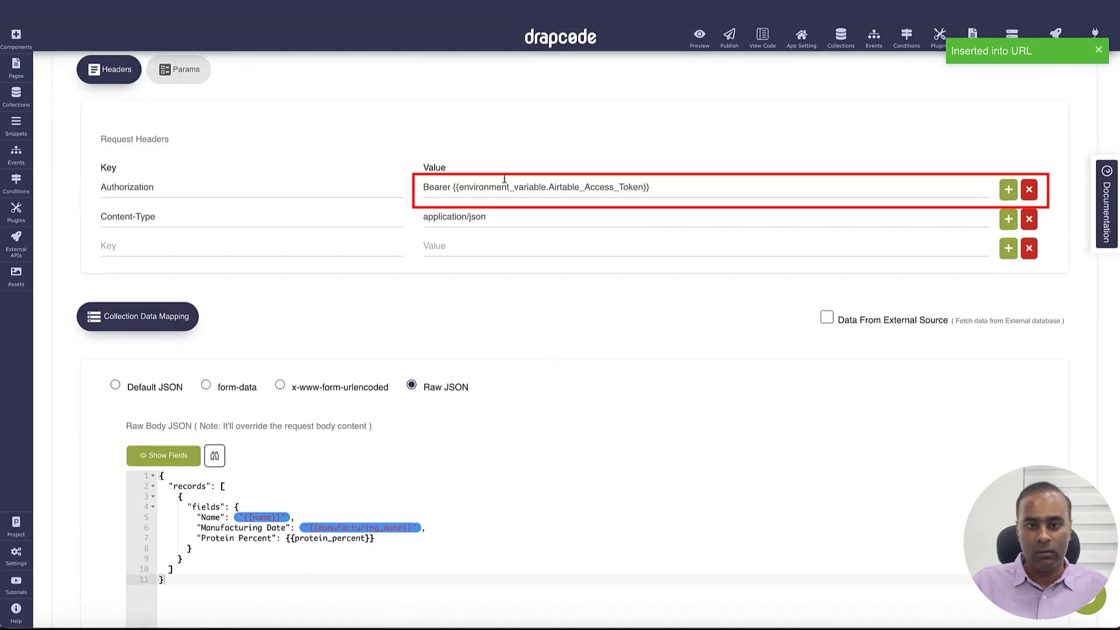
{"action": "scroll", "coordinate": [681, 342], "scroll_direction": "down", "scroll_amount": 3}
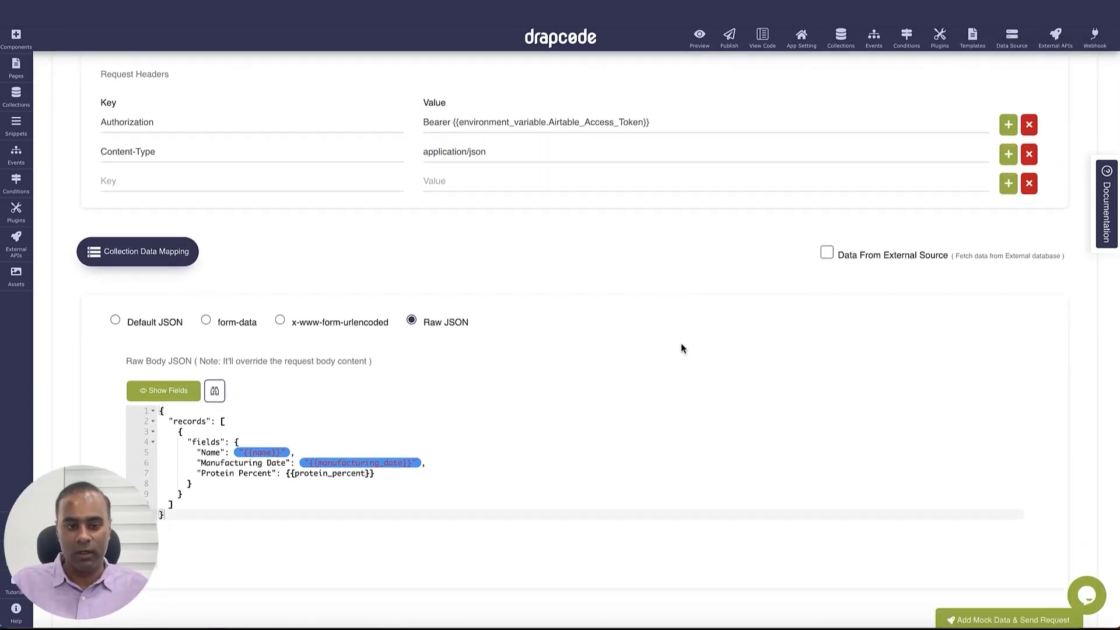
{"action": "scroll", "coordinate": [855, 510], "scroll_direction": "down", "scroll_amount": 3}
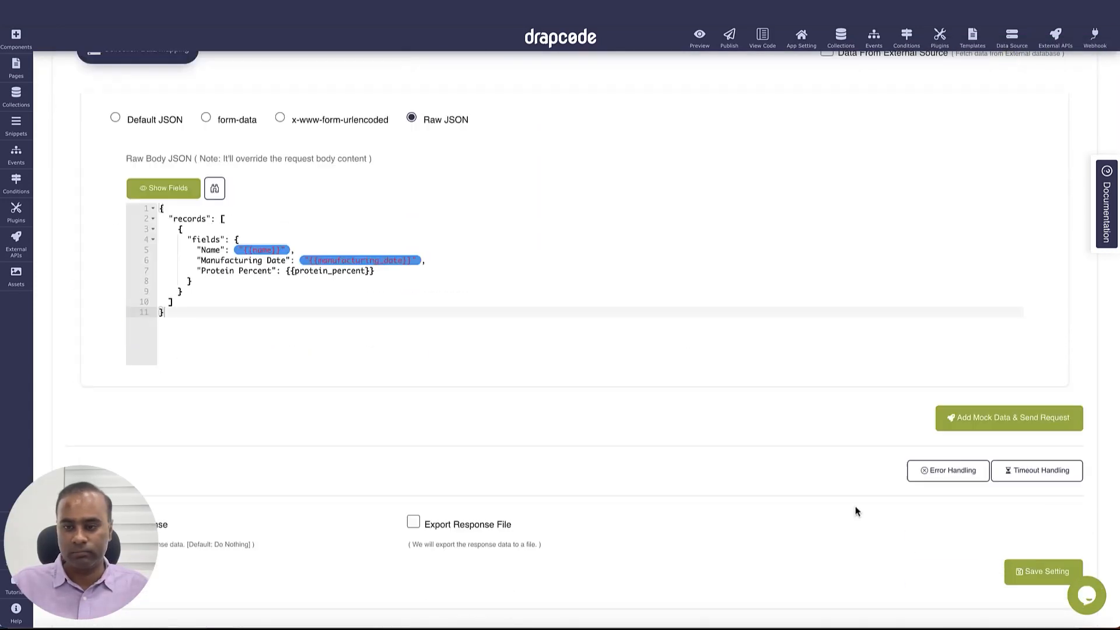
{"action": "left_click", "coordinate": [1013, 534]}
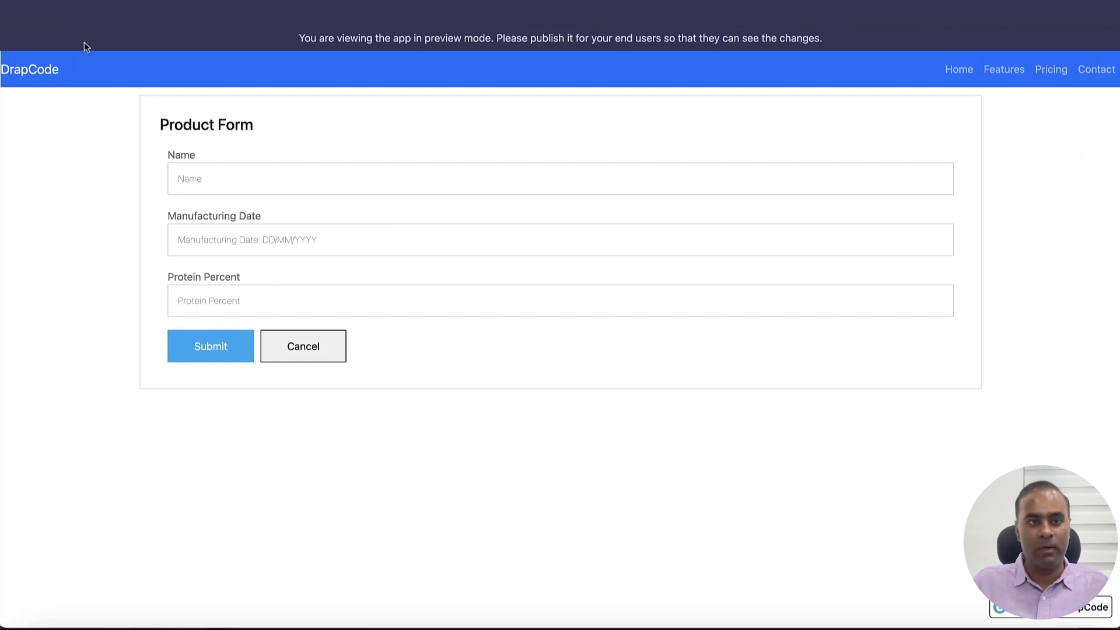
Submit 'Preview Product', dated 10 Aug 2023 with protein percent 54, via the preview form
{"action": "left_click", "coordinate": [490, 186]}
{"action": "type", "text": "Preview Product"}
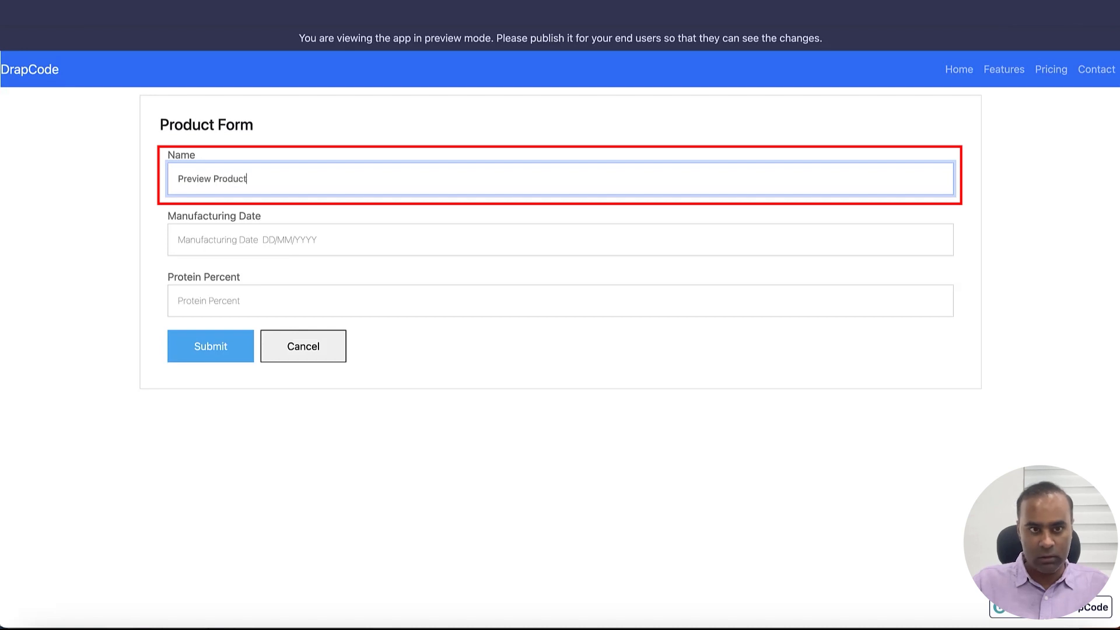
{"action": "left_click", "coordinate": [453, 243]}
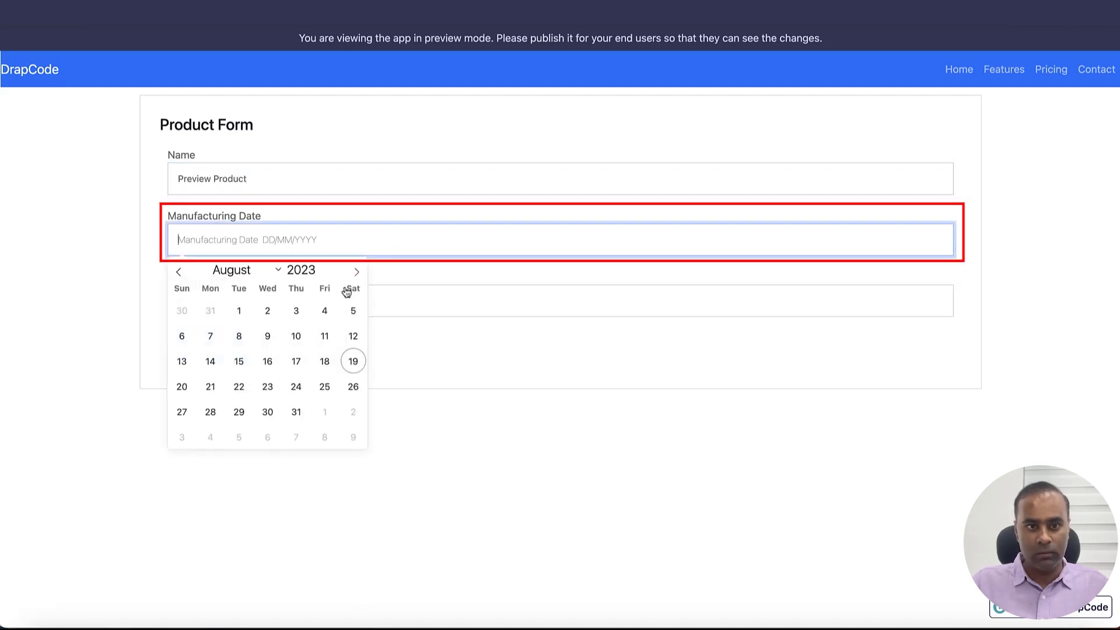
{"action": "left_click", "coordinate": [296, 335]}
{"action": "left_click", "coordinate": [266, 308]}
{"action": "type", "text": "54"}
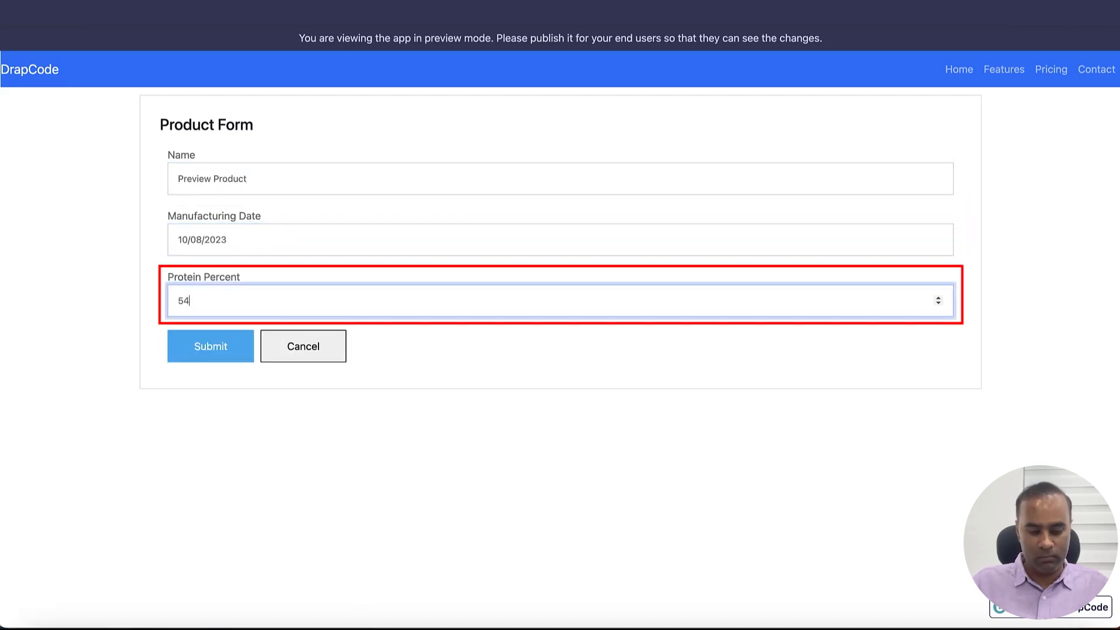
{"action": "left_click", "coordinate": [222, 357]}
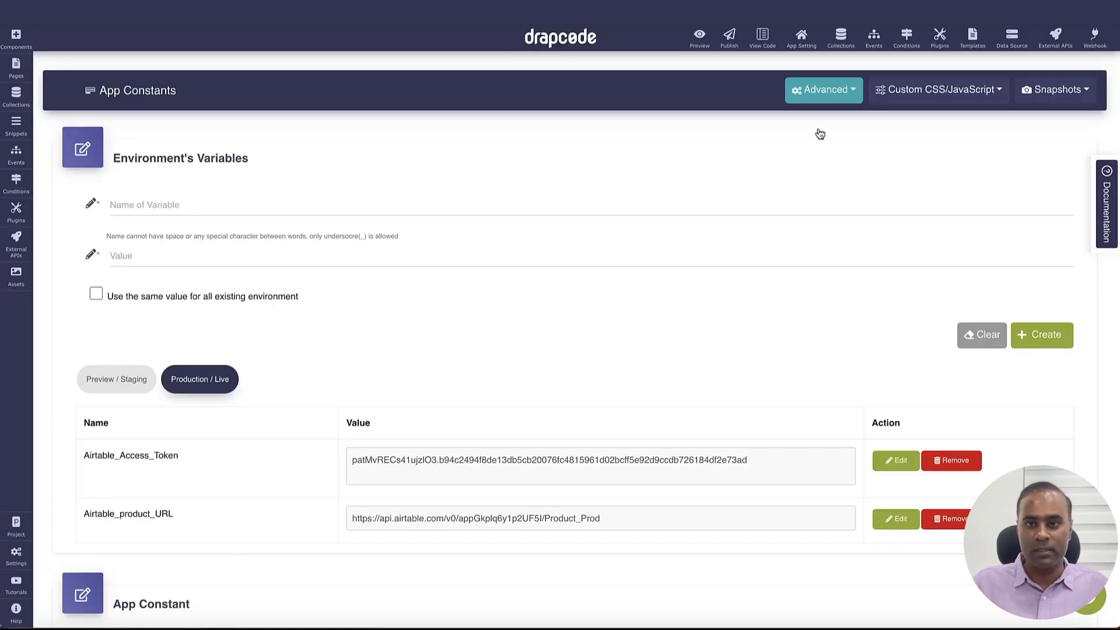
Publish the app to the production server
{"action": "left_click", "coordinate": [730, 36]}
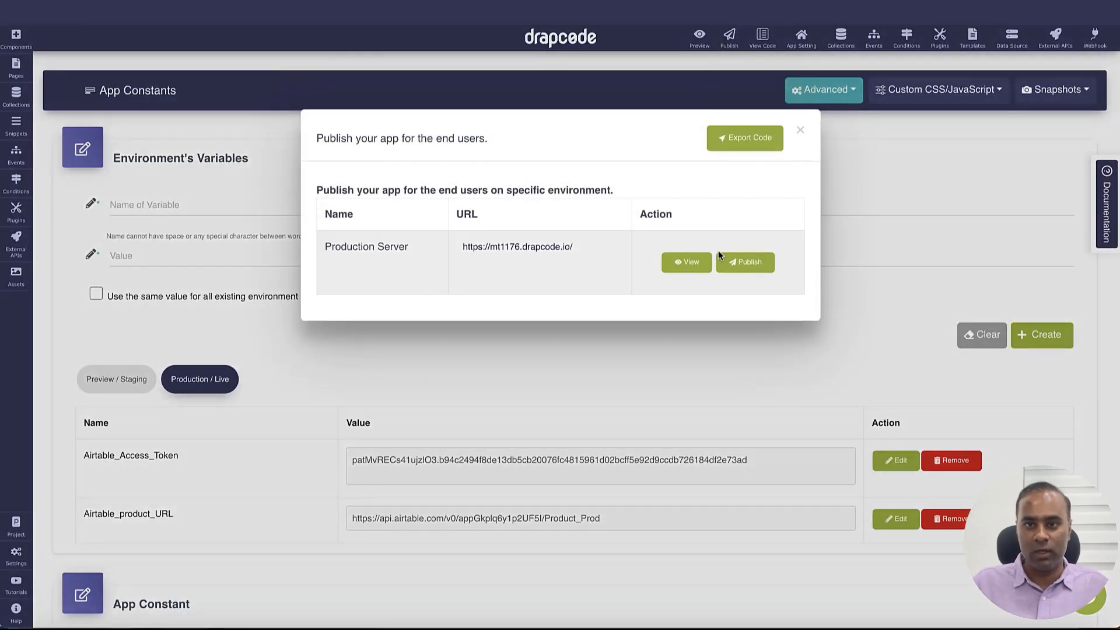
{"action": "left_click", "coordinate": [747, 262]}
{"action": "left_click", "coordinate": [518, 392]}
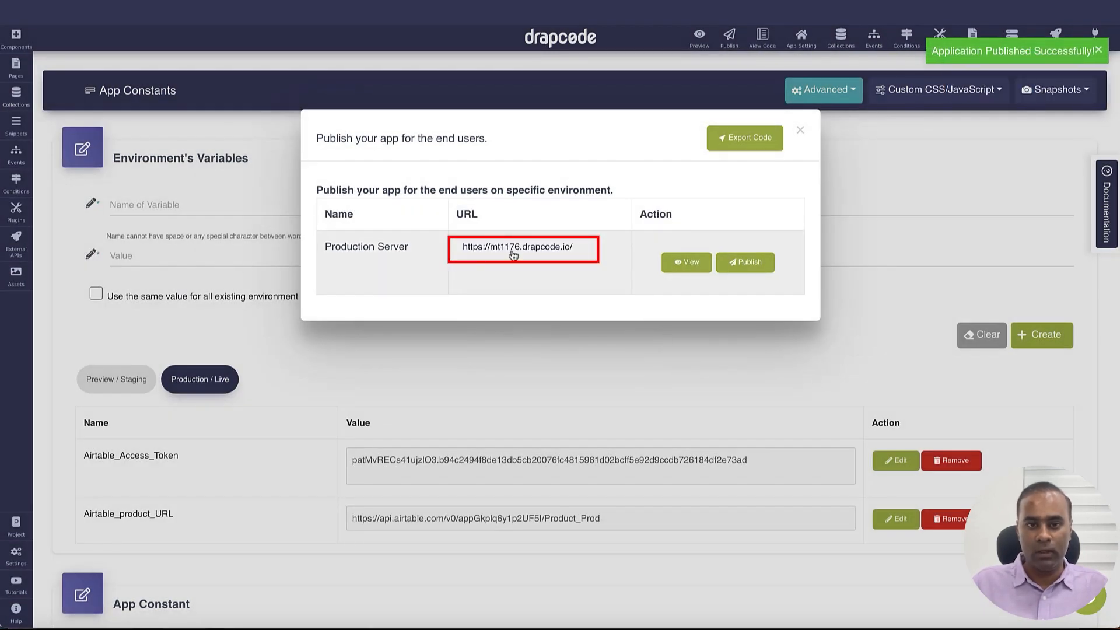
On the live app, submit 'Production Product' dated 24 Aug 2023 with protein percent 32
{"action": "left_click", "coordinate": [513, 255]}
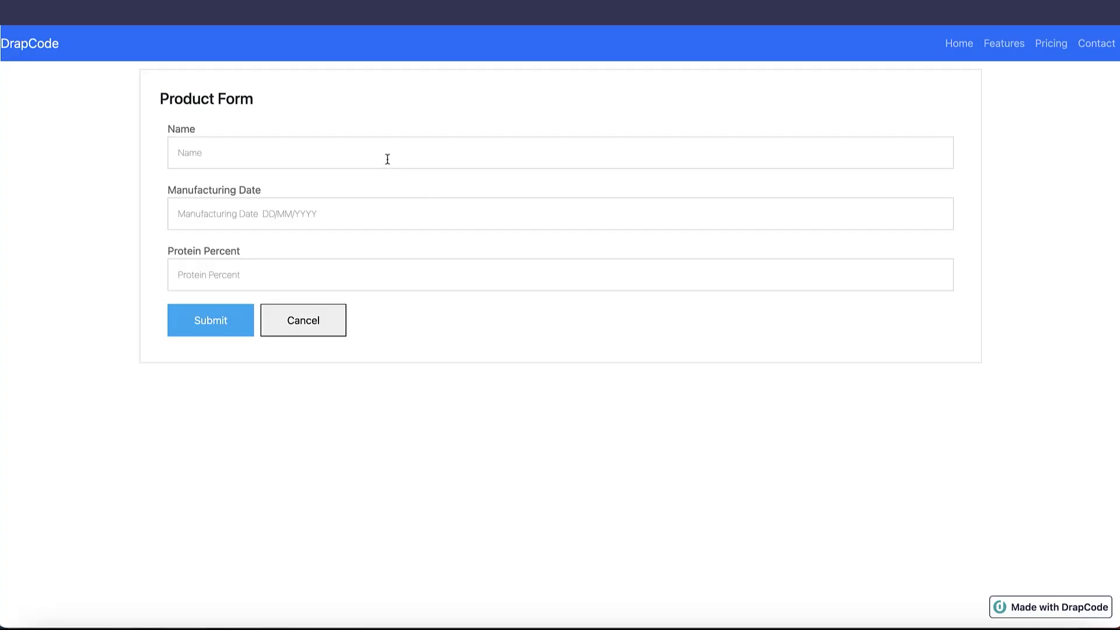
{"action": "left_click", "coordinate": [385, 158]}
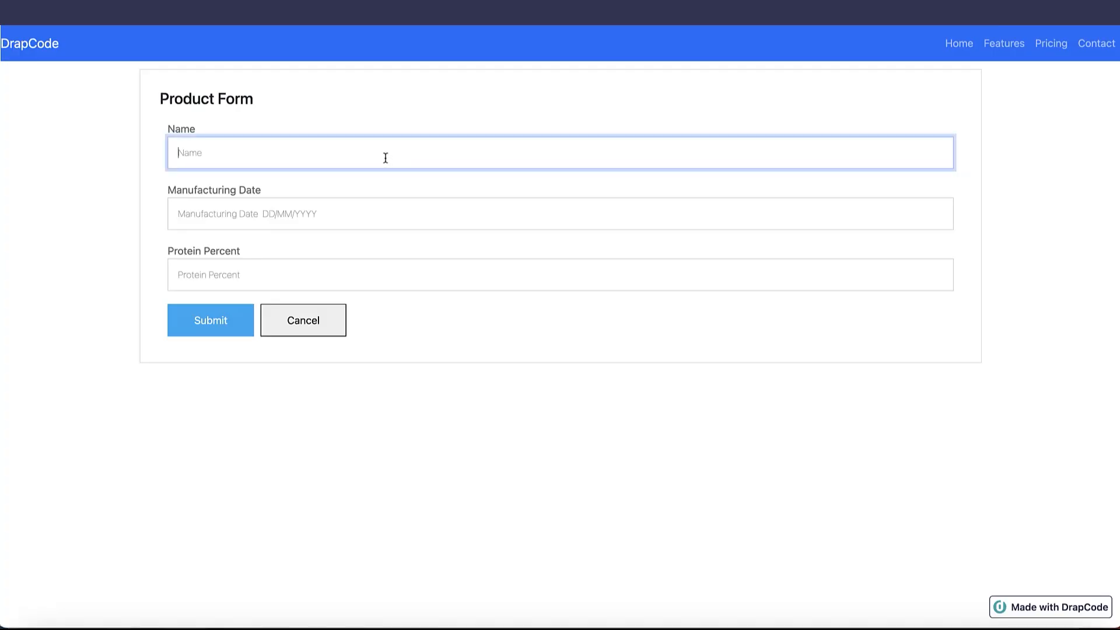
{"action": "type", "text": "Production Product"}
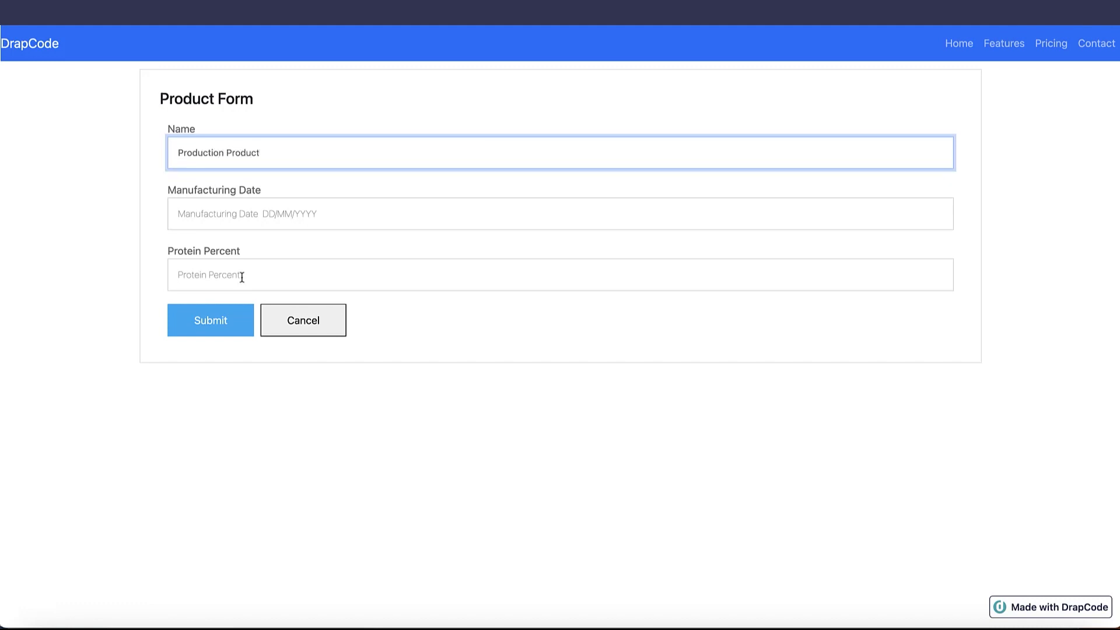
{"action": "left_click", "coordinate": [245, 215]}
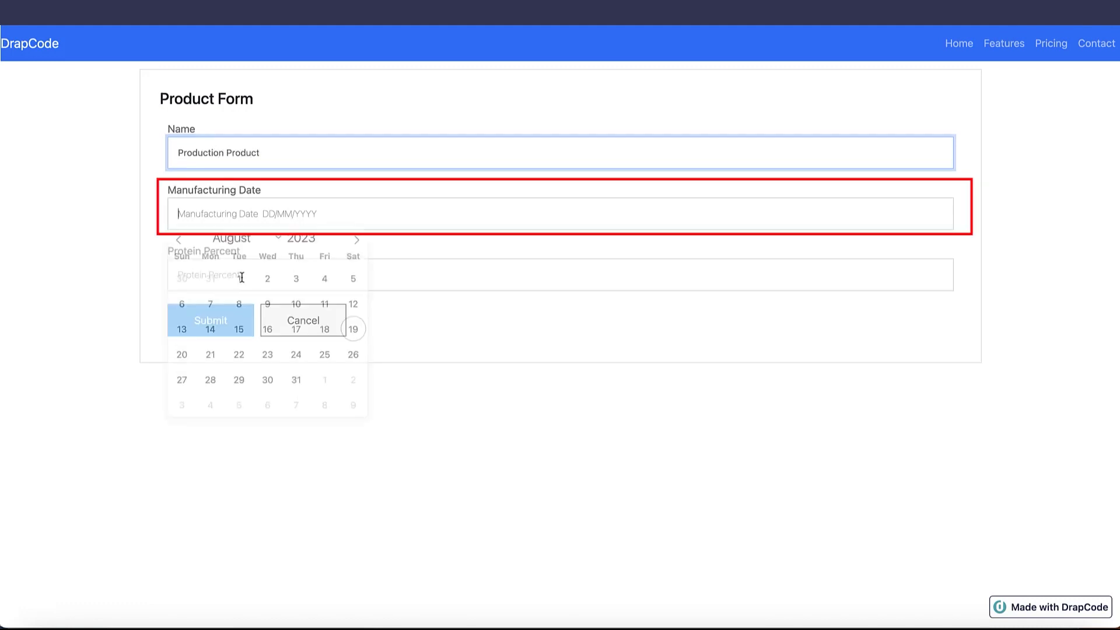
{"action": "left_click", "coordinate": [297, 360]}
{"action": "left_click", "coordinate": [243, 276]}
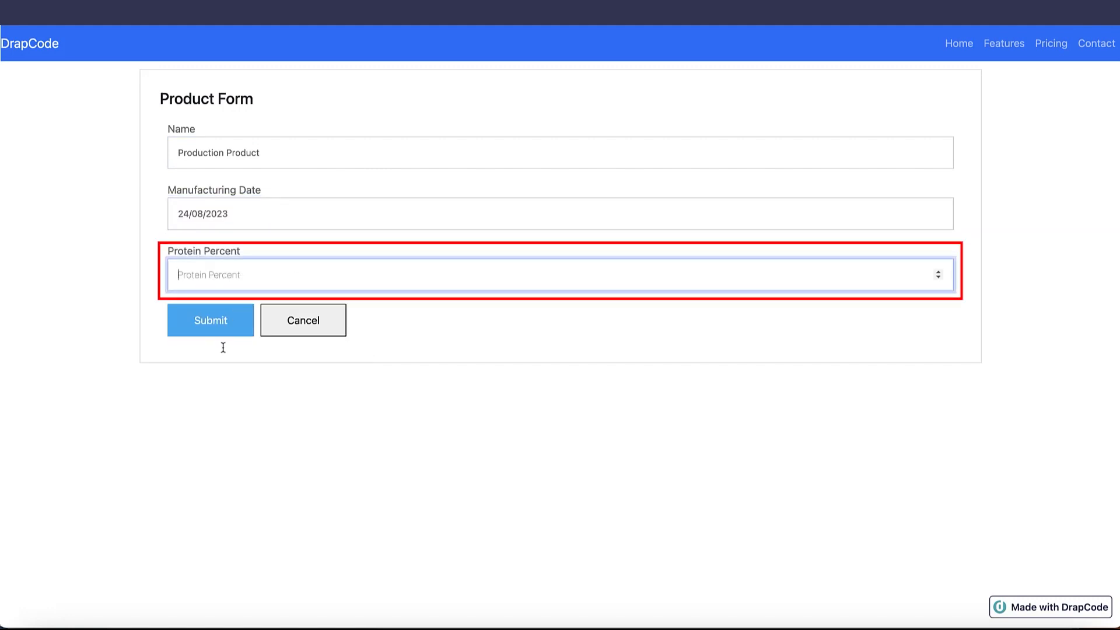
{"action": "type", "text": "32"}
{"action": "left_click", "coordinate": [216, 324]}
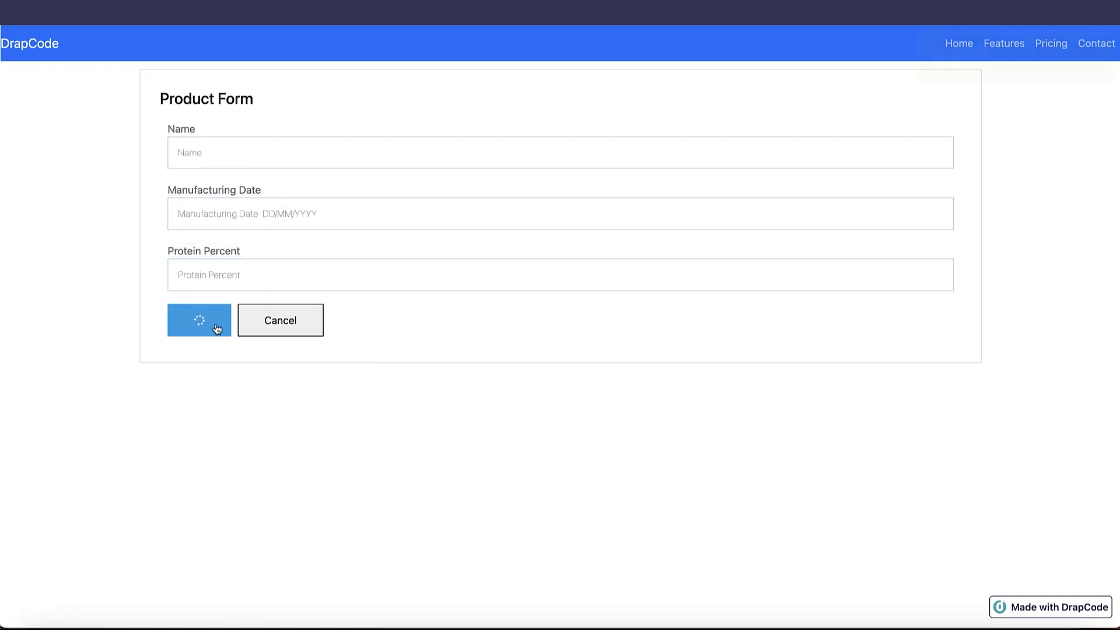